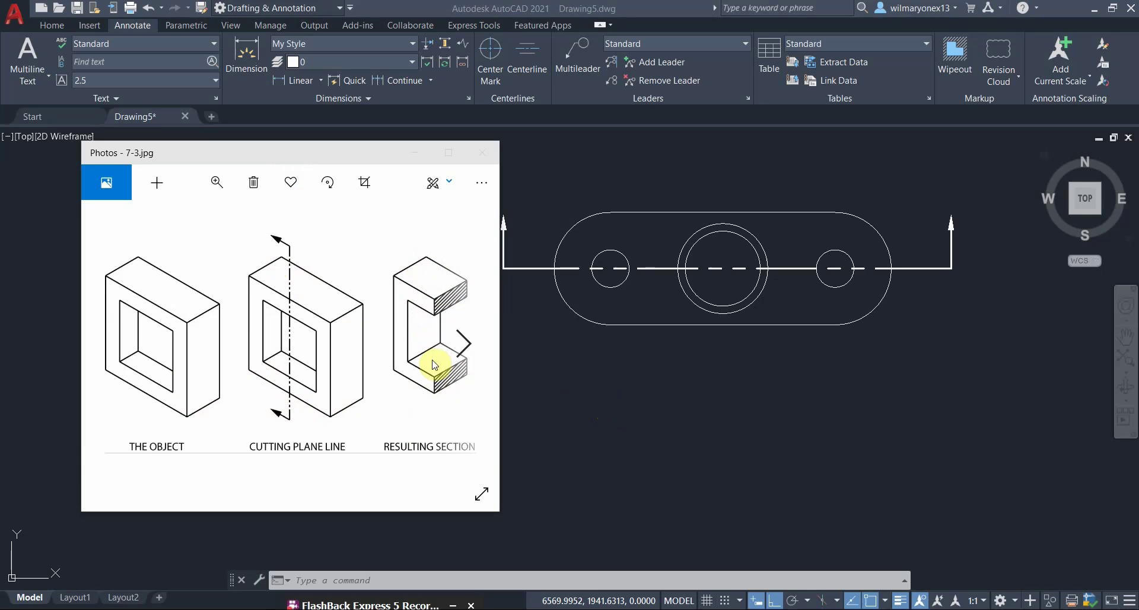
Study the cutting-plane and section-view reference pictures in Photos, ending on Section View Example 2.png.
left_click(465, 345)
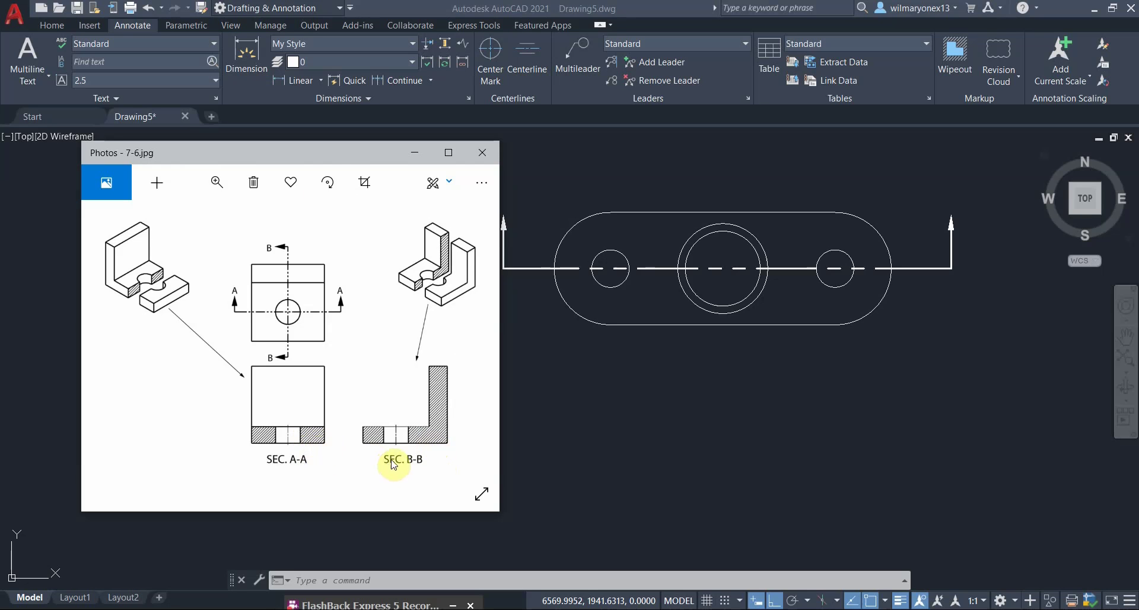
left_click_drag(331, 160, 295, 172)
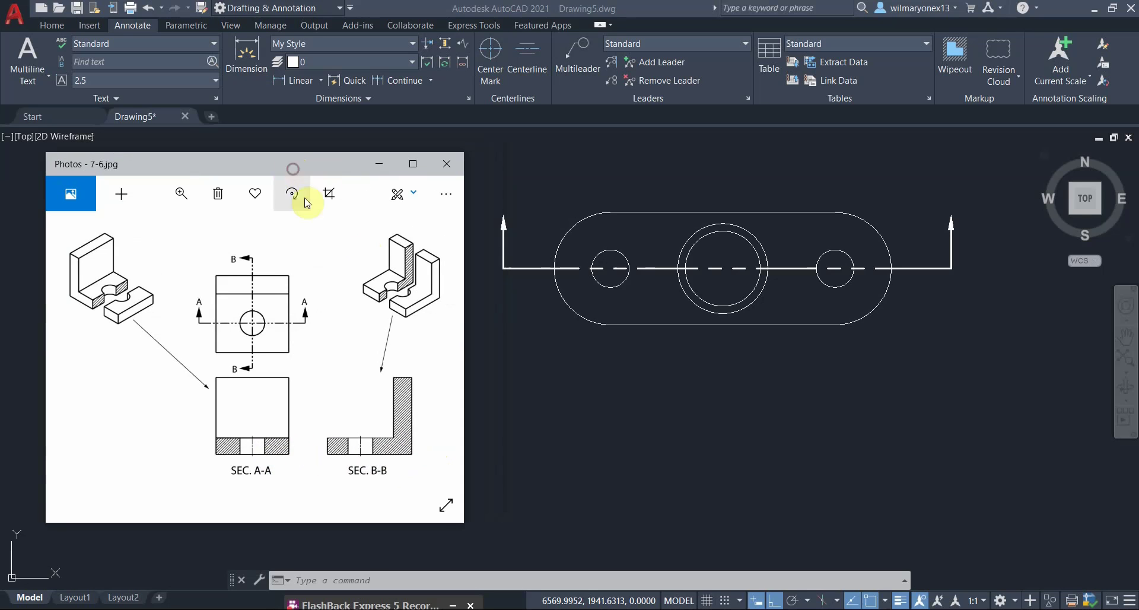
mouse_move(443, 360)
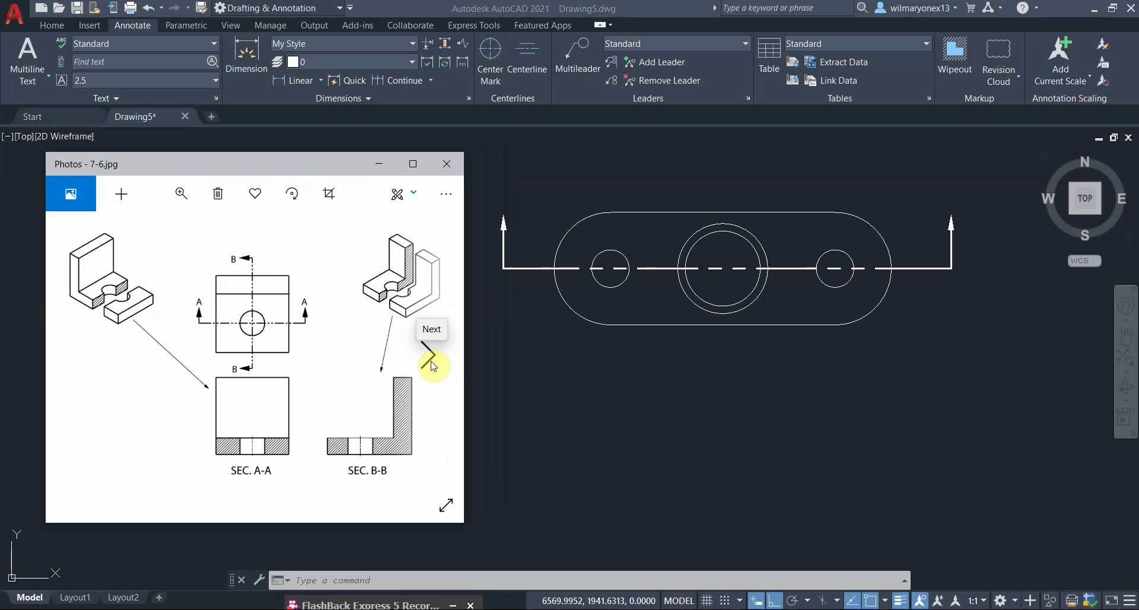
left_click(429, 358)
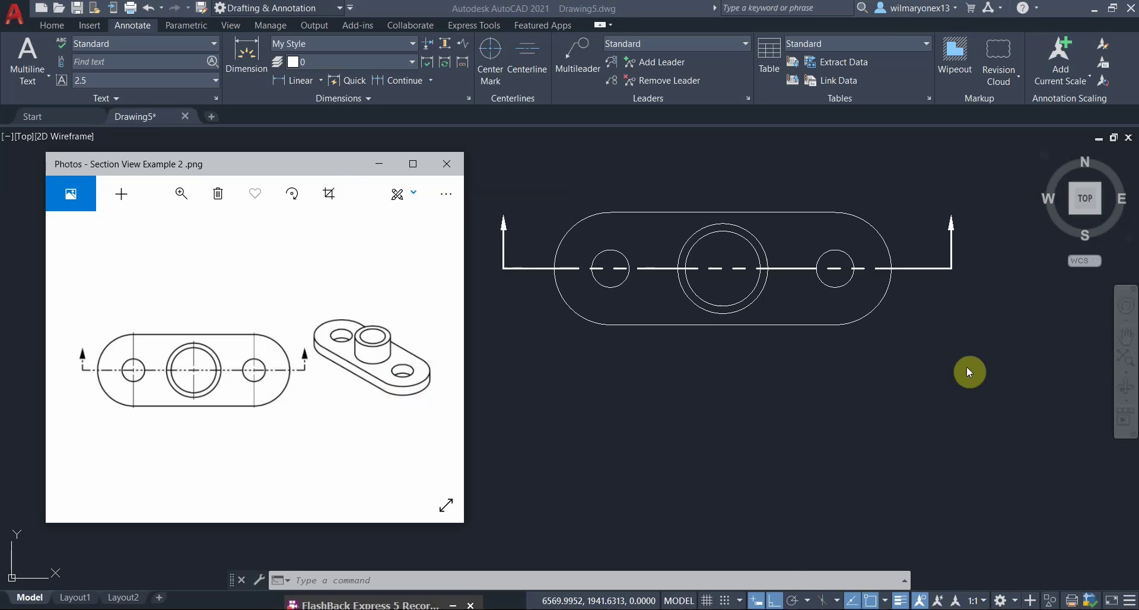
key("alt+Tab")
key("alt+Tab")
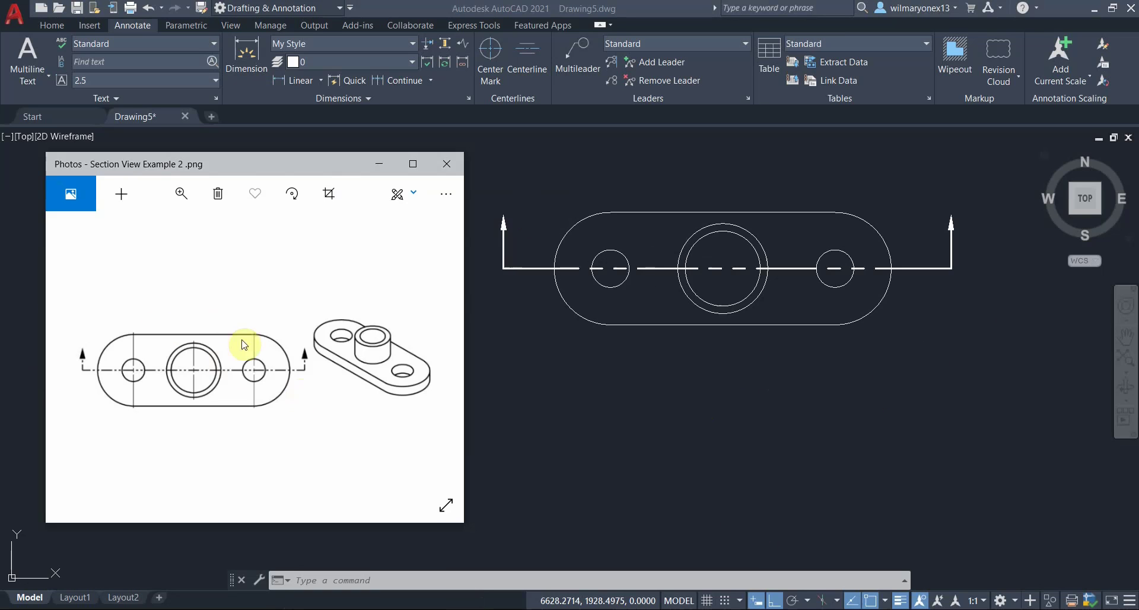
Return to the AutoCAD drawing and make Construction the current layer.
left_click(845, 394)
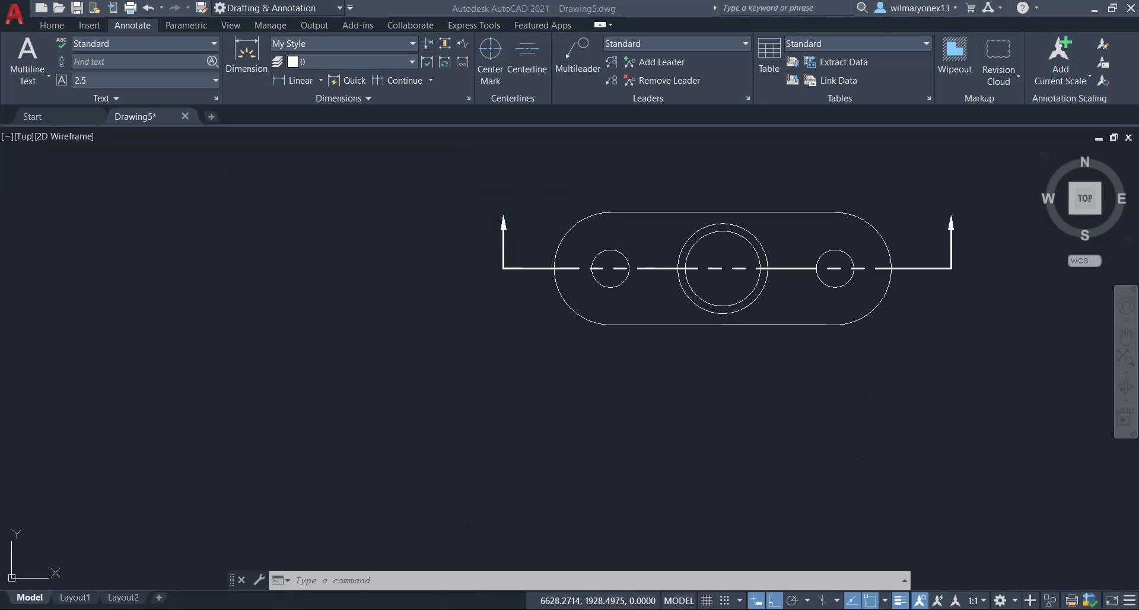
left_click(871, 374)
scroll(765, 381, "up", 2)
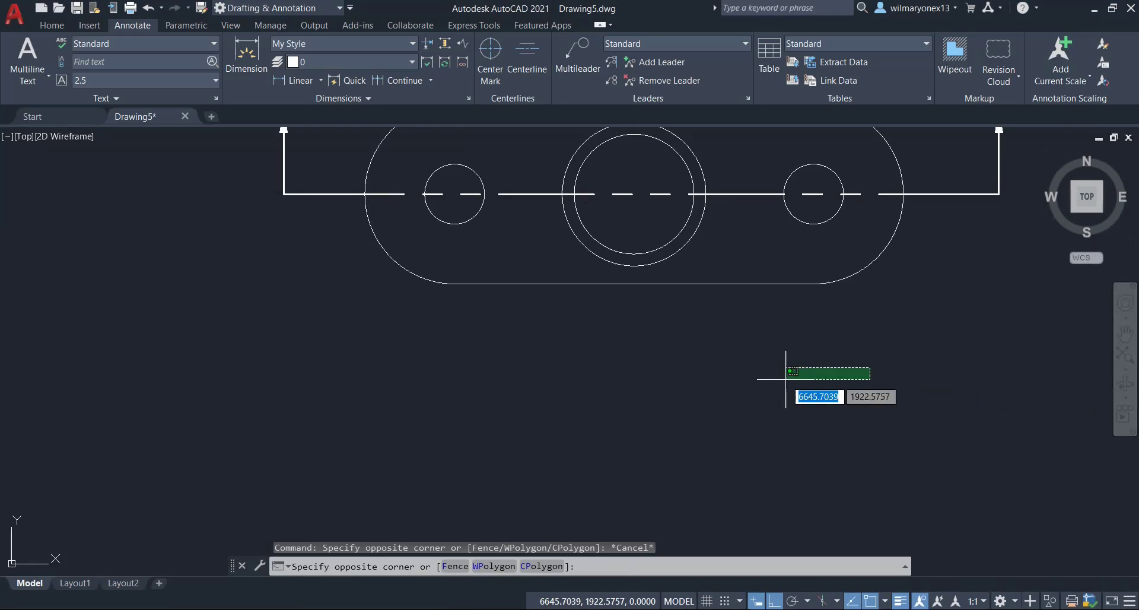
scroll(804, 379, "down", 5)
mouse_move(853, 411)
middle_mouse_down()
mouse_move(720, 329)
mouse_move(774, 334)
middle_mouse_up()
left_click(638, 335)
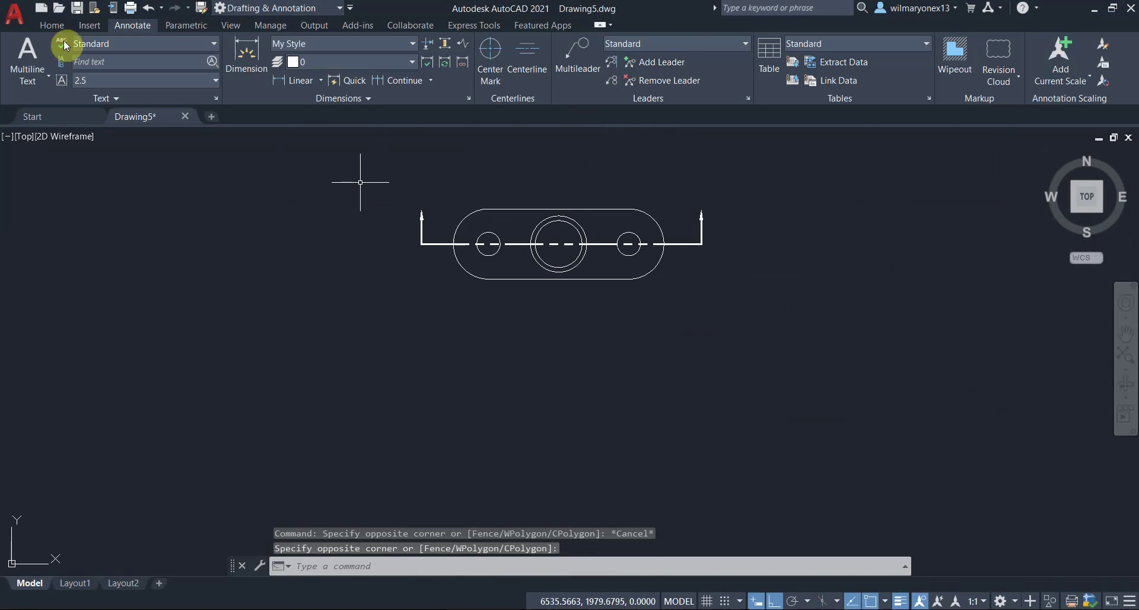
left_click(52, 25)
left_click(624, 43)
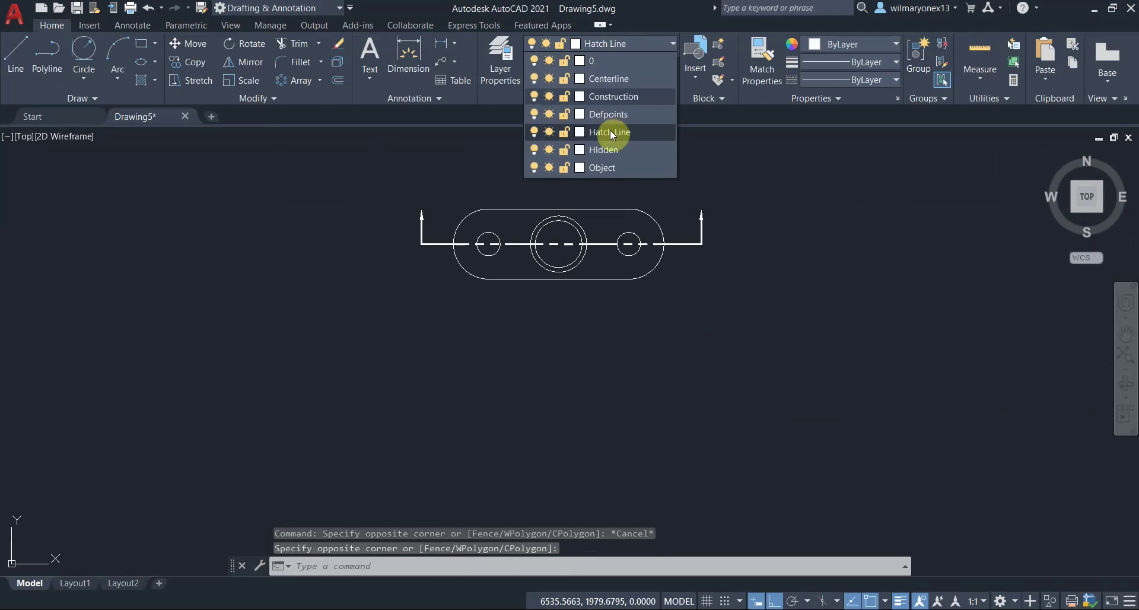
left_click(624, 96)
Draw a vertical construction line about 140 units long straight down from the right end of the plate's outline.
scroll(585, 302, "up", 4)
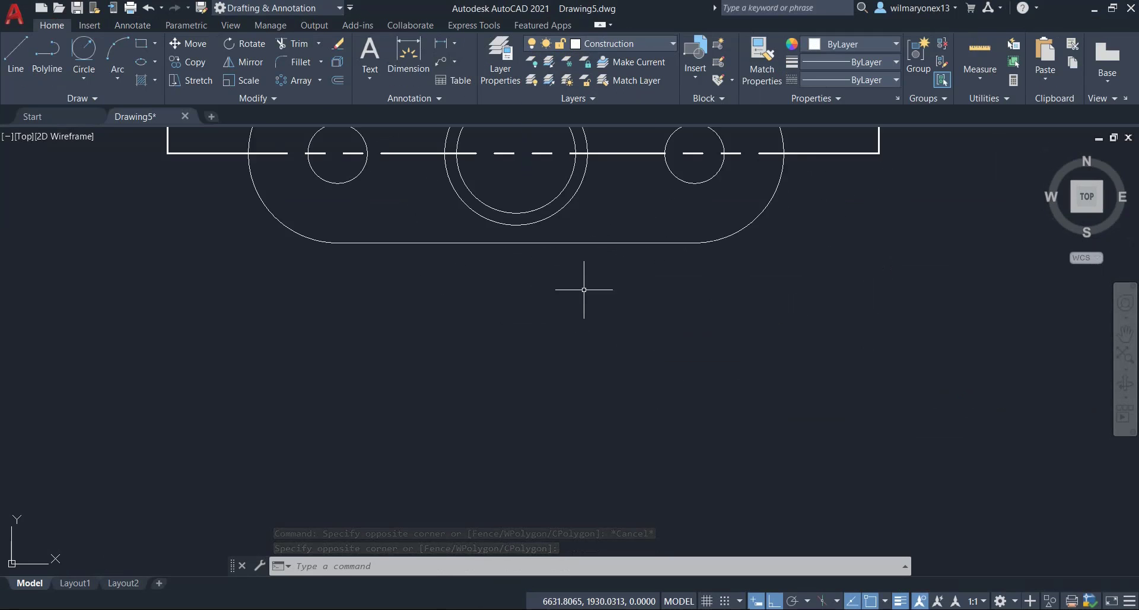
middle_click_drag(559, 277, 619, 368)
scroll(625, 346, "down", 4)
middle_click_drag(688, 396, 657, 322)
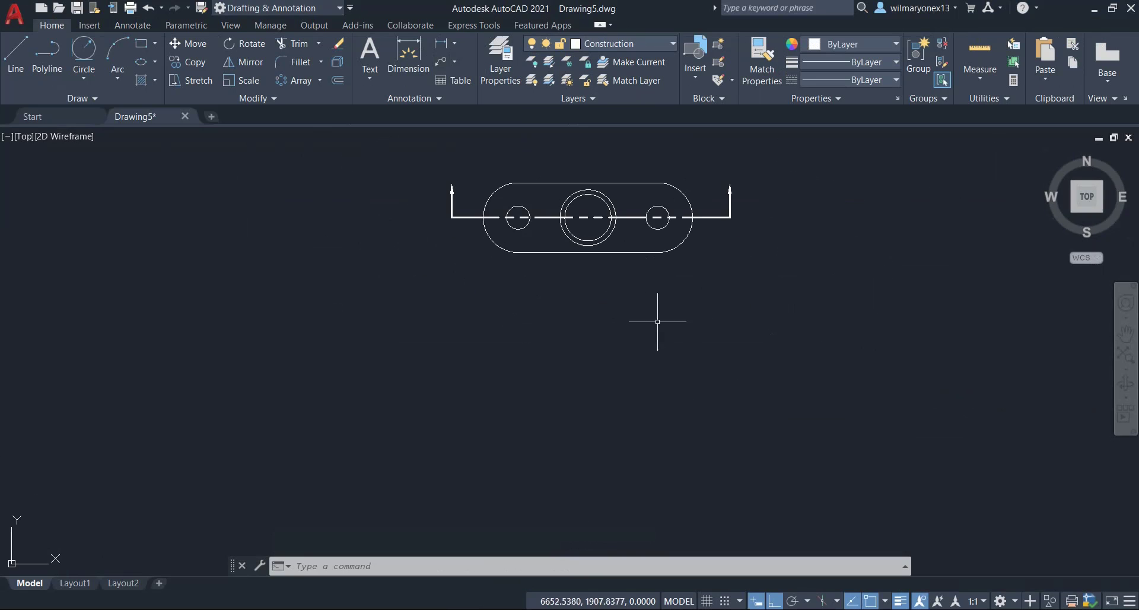
right_click(695, 326)
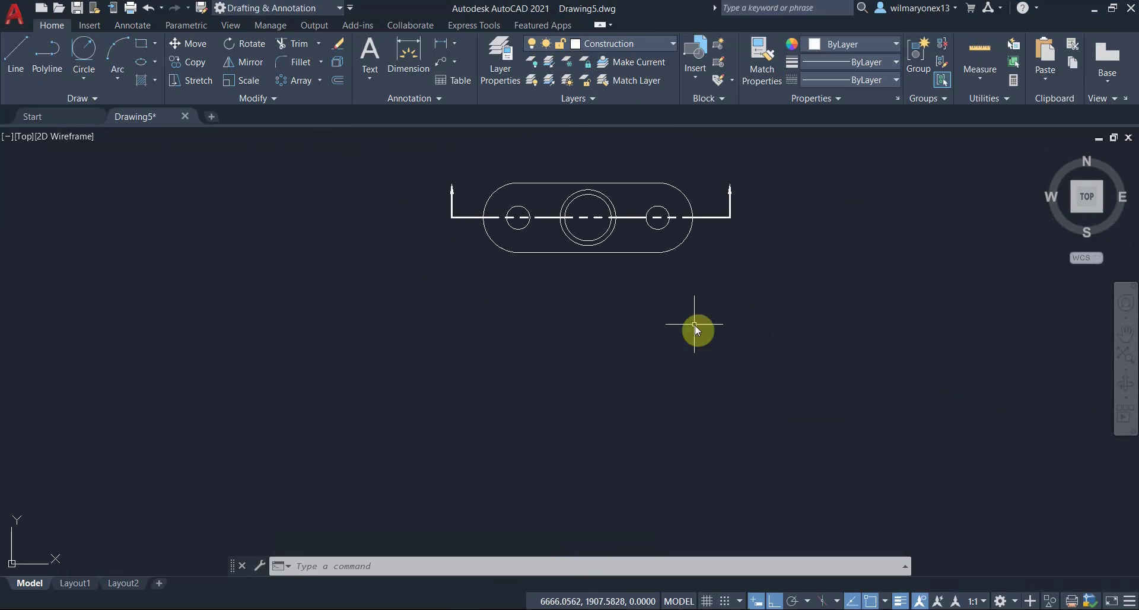
left_click(693, 217)
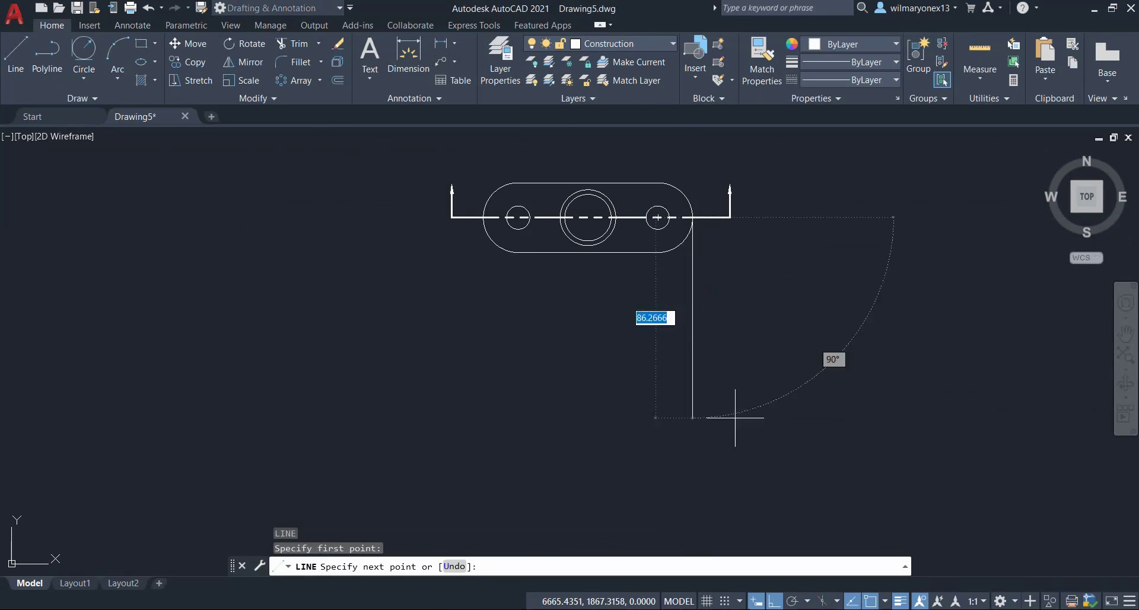
middle_click_drag(800, 482, 803, 452)
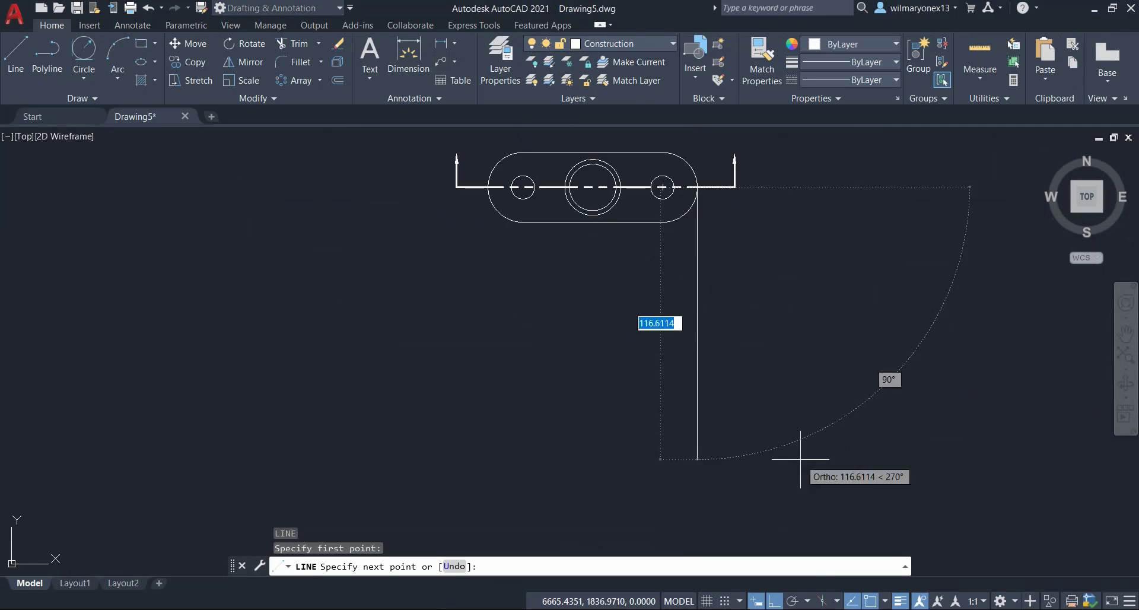
left_click(770, 517)
key("Return")
Draw a vertical construction line about 140 units down from the right quadrant of the right-hand small hole.
key("Return")
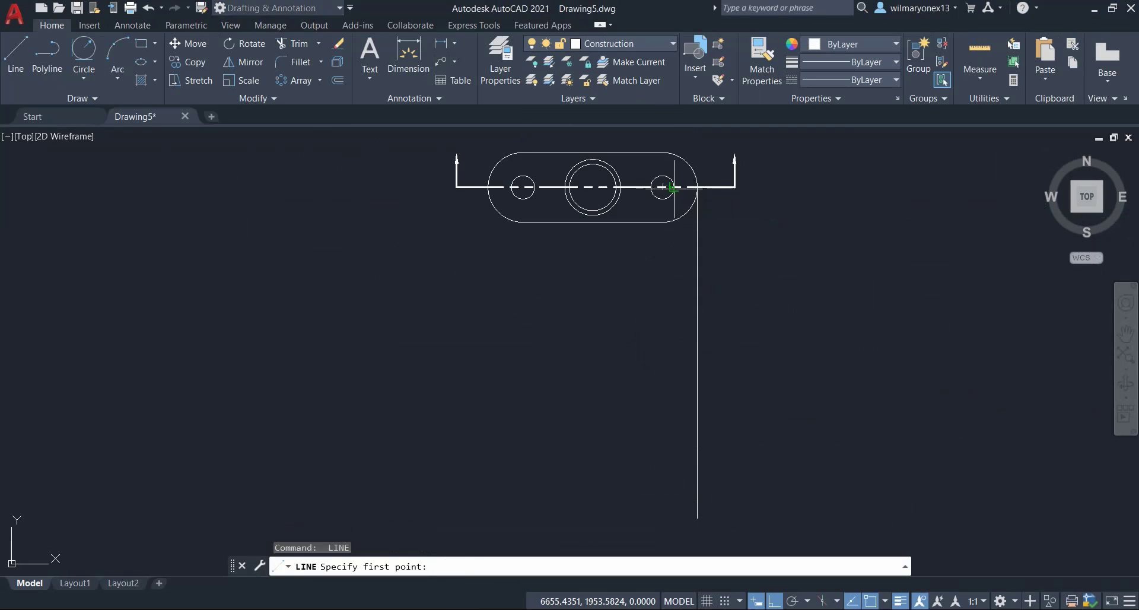
left_click(674, 187)
left_click(793, 517)
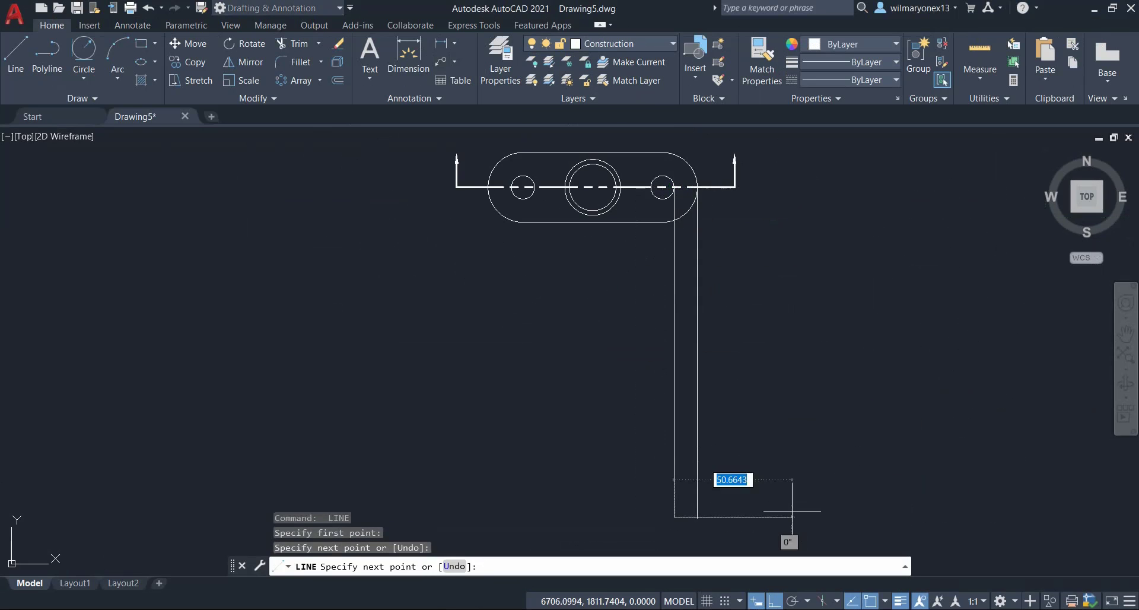
key("Return")
key("Return")
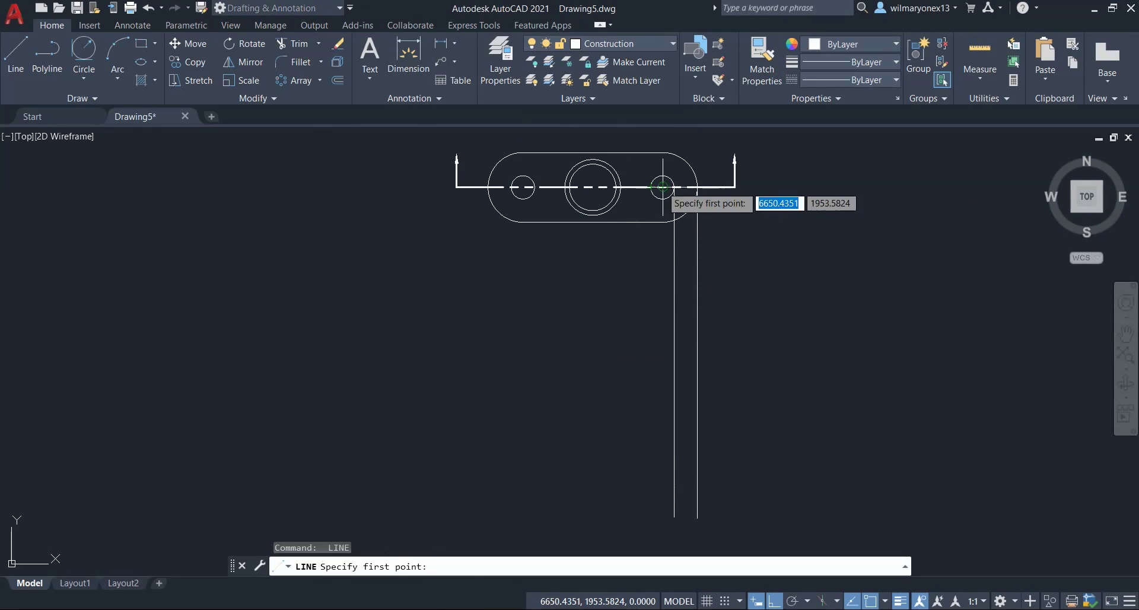
left_click(662, 187)
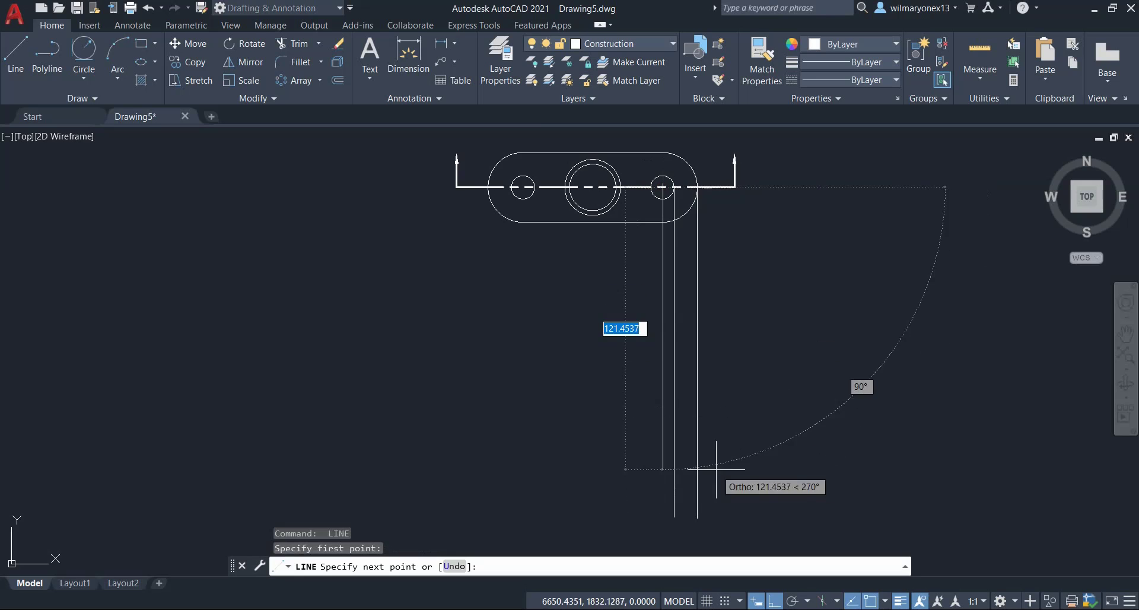
key("Escape")
Draw a vertical construction line about 140 units down from the left quadrant of the right-hand small hole.
key("Return")
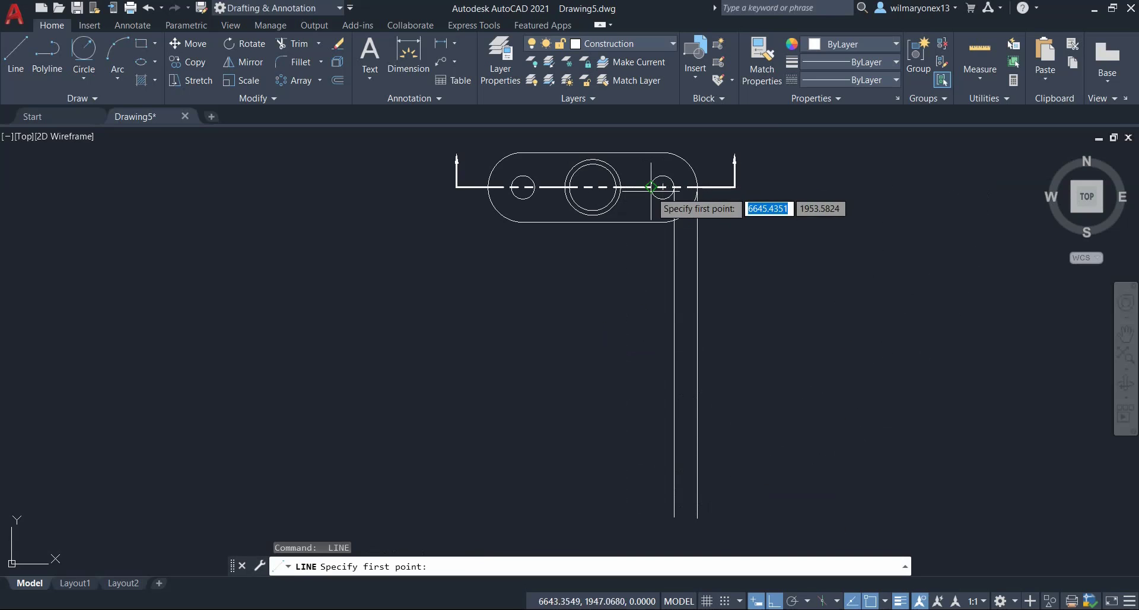
left_click(651, 186)
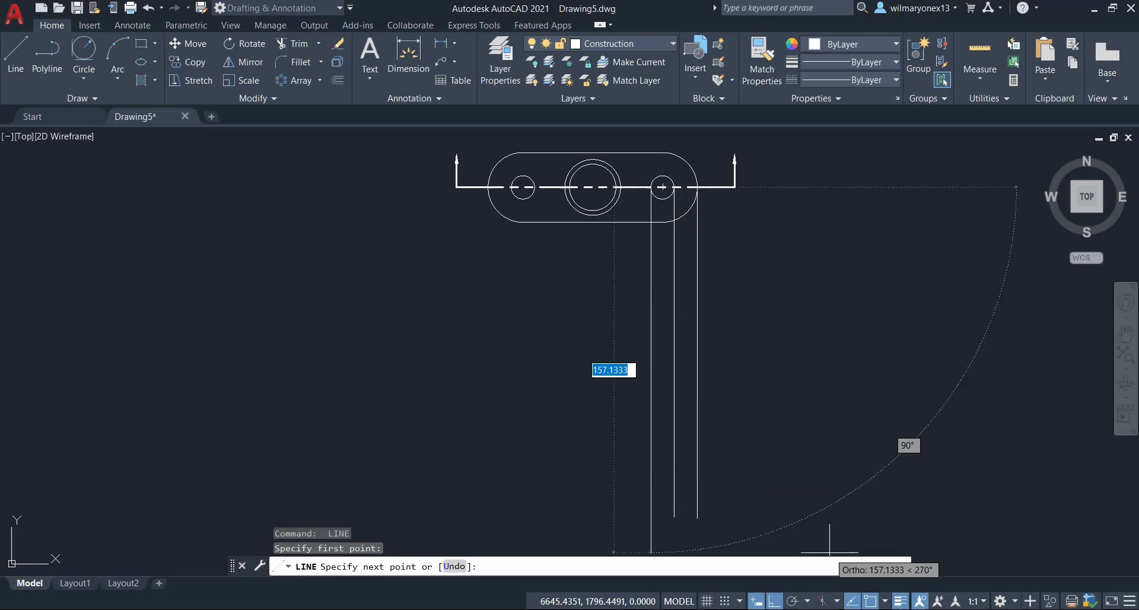
left_click(824, 512)
key("Return")
Project vertical construction lines down from the right quadrants of the central boss's outer and inner circles, roughly as long as the others.
key("Return")
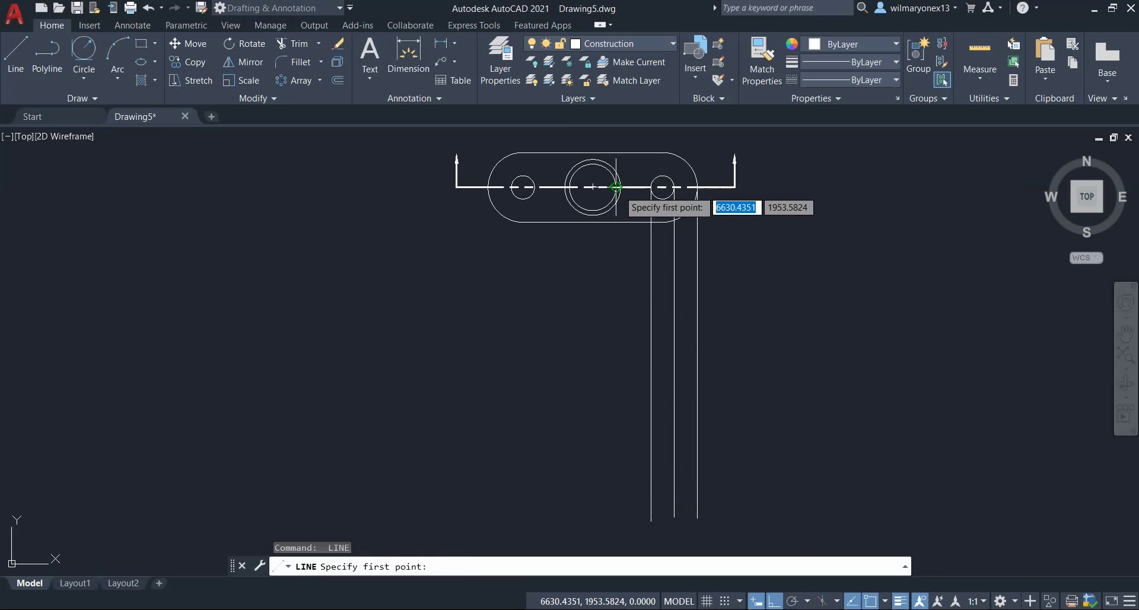
left_click(620, 187)
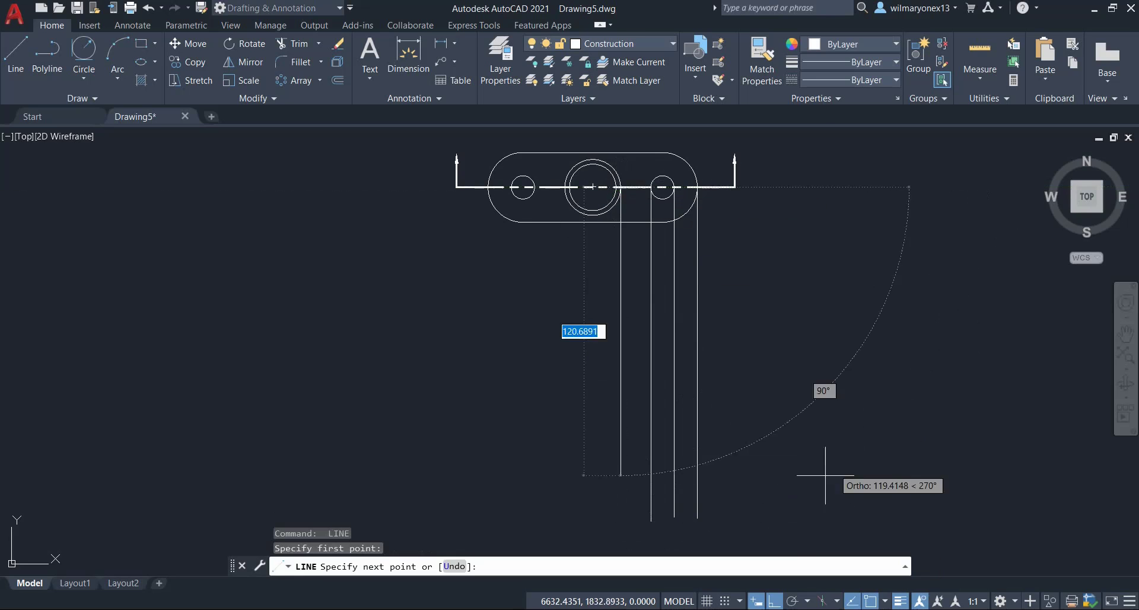
left_click(795, 532)
key("Return")
type("l")
key("Return")
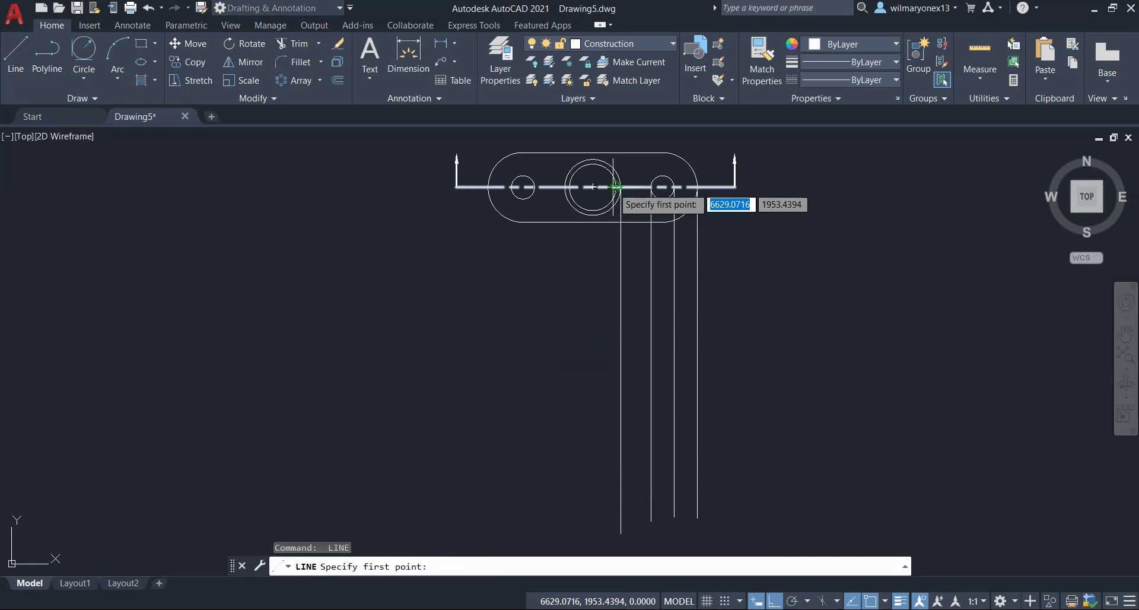
scroll(617, 184, "up", 4)
scroll(611, 199, "down", 4)
left_click(613, 223)
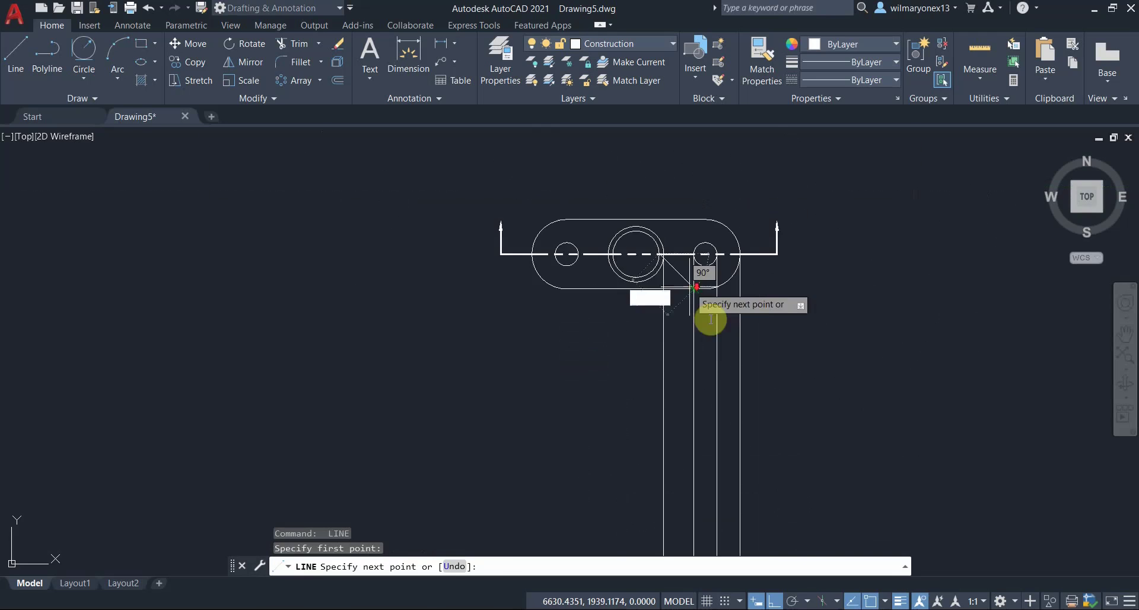
left_click(761, 484)
key("Return")
Project vertical construction lines about 140 units down from the left quadrants of the central boss's inner and outer circles.
key("Return")
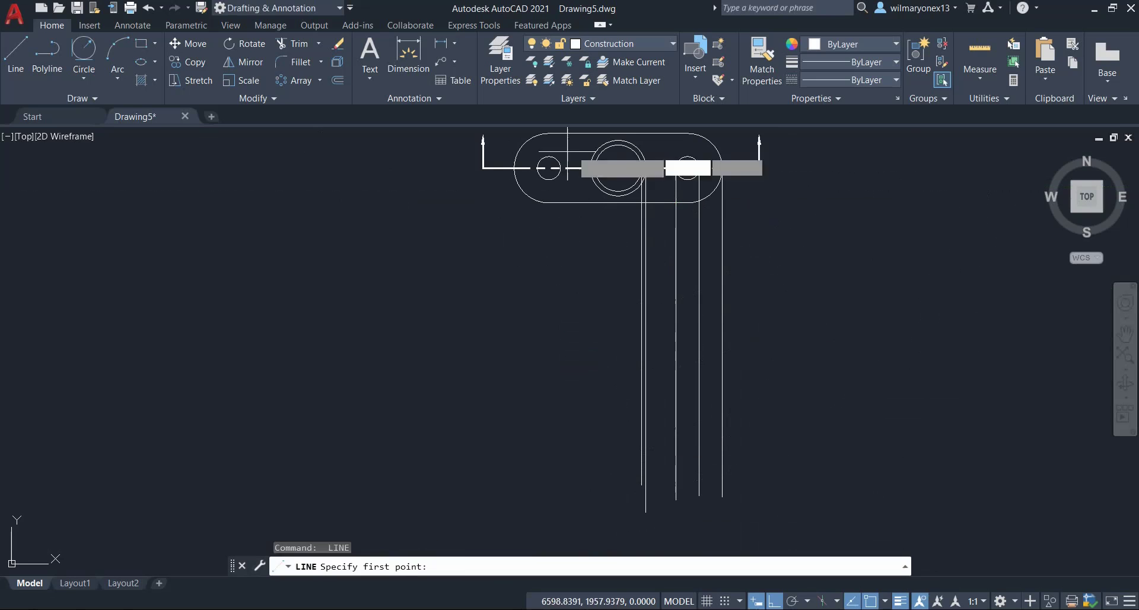
left_click(597, 168)
left_click(723, 496)
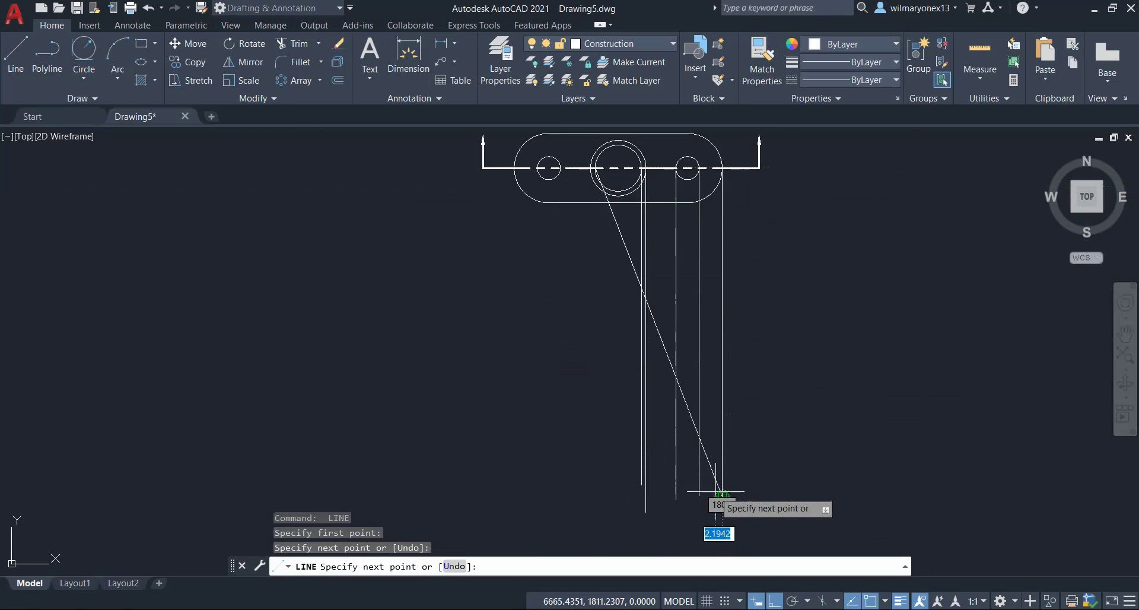
key("ctrl+z")
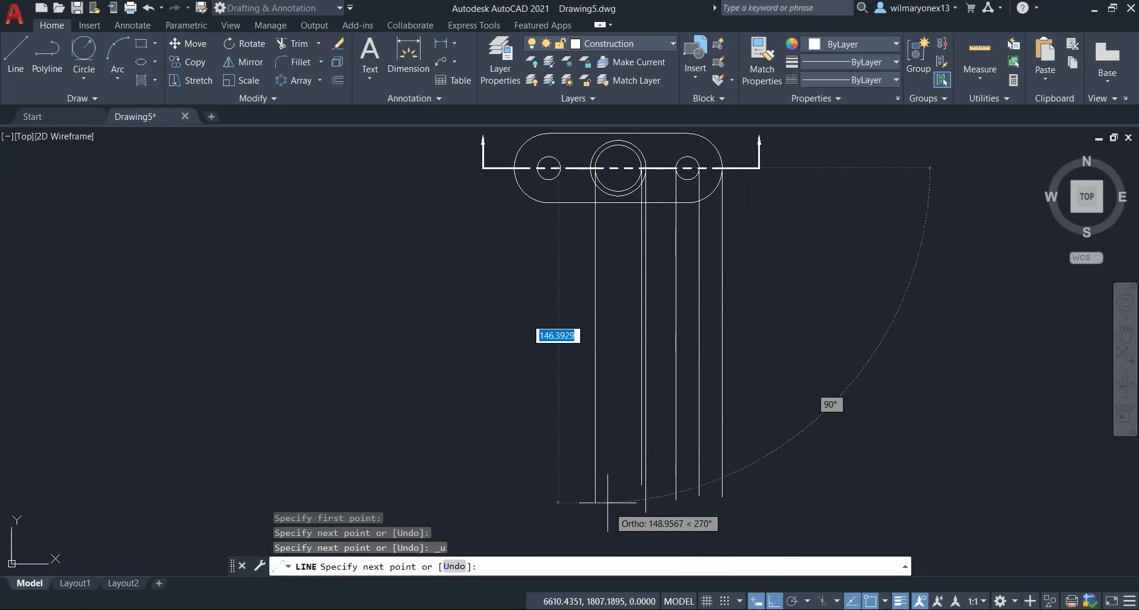
left_click(603, 497)
key("Return")
key("Return")
left_click(591, 168)
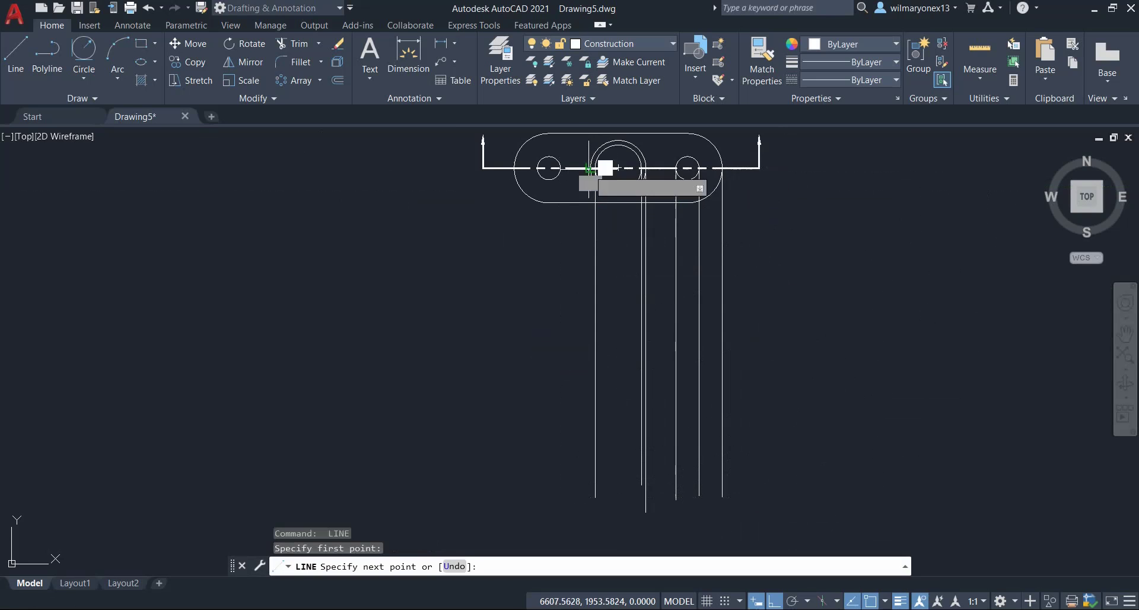
key("Escape")
Project vertical construction lines about 120 and 129 units down from the right and left quadrants of the left-hand small hole.
type("l")
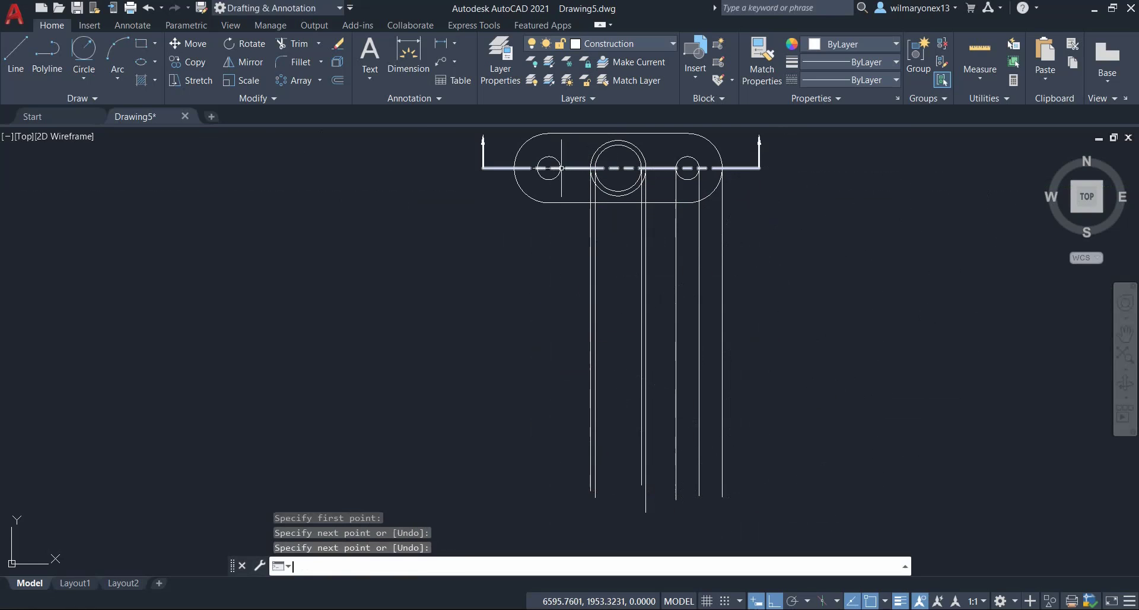
key("Return")
left_click(561, 169)
left_click(539, 445)
key("Return")
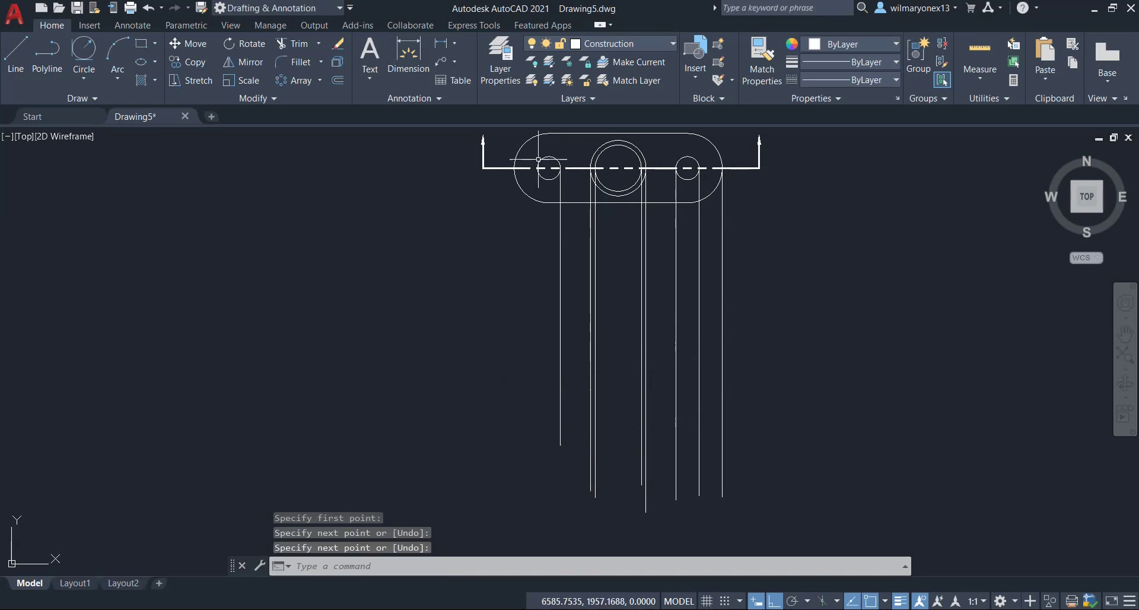
key("Return")
left_click(539, 168)
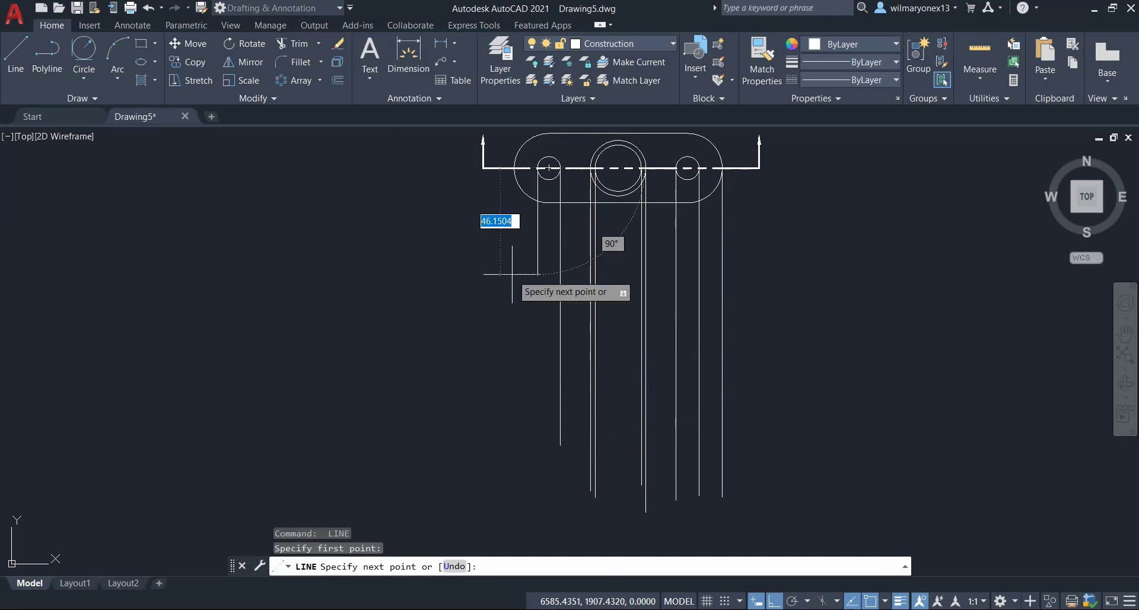
left_click(504, 465)
key("Return")
Draw a vertical construction line about 142 units long straight down from the left end of the plate's outline.
key("Return")
left_click(515, 169)
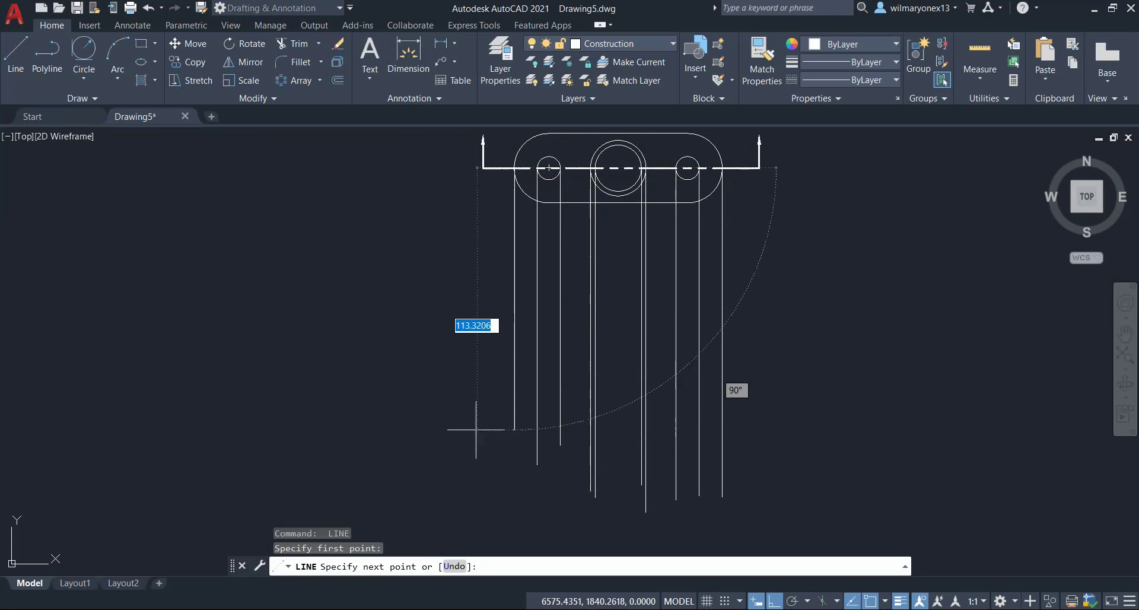
left_click(457, 495)
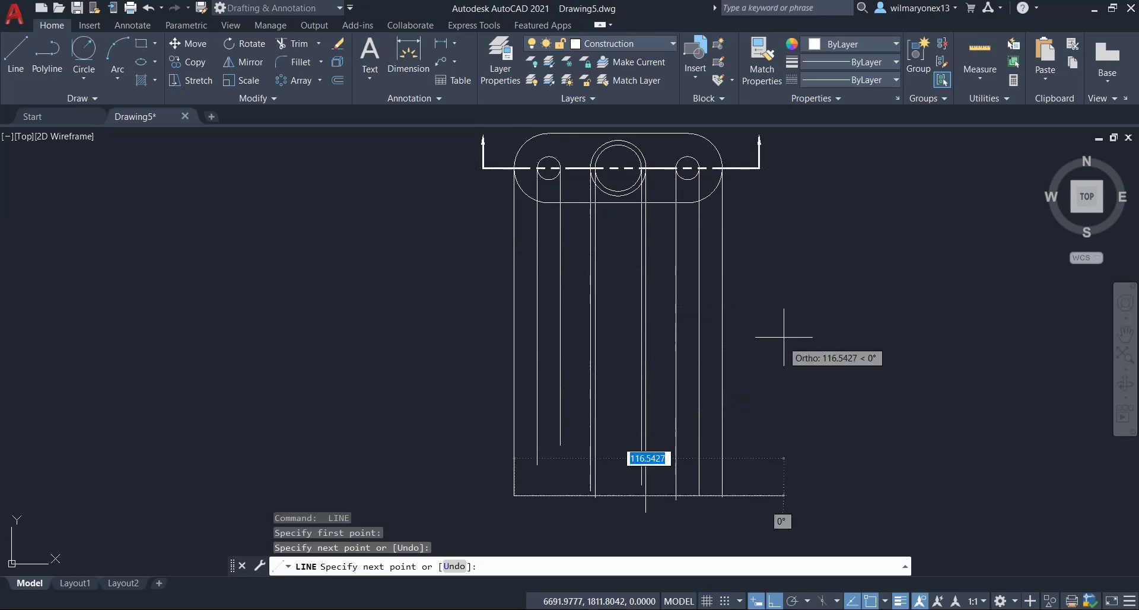
key("Return")
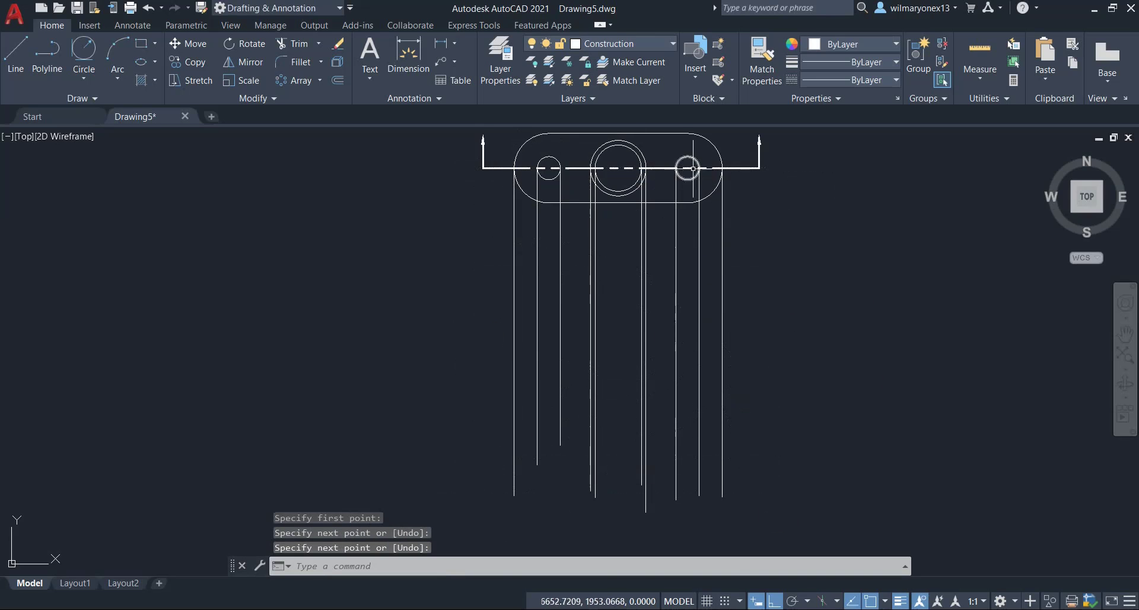
scroll(724, 238, "up", 2)
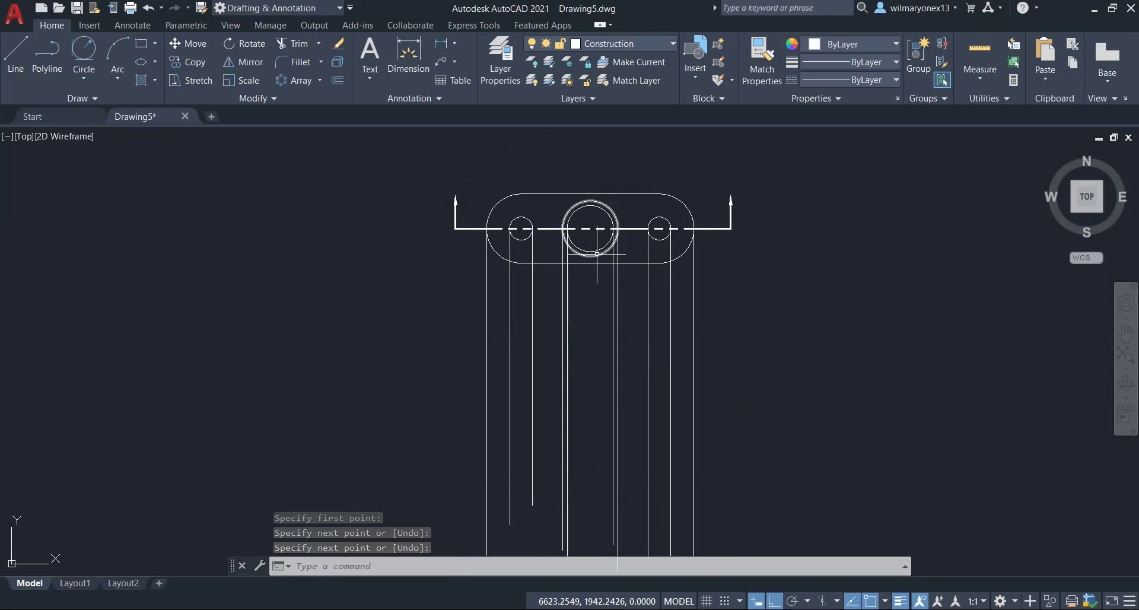
Draw a horizontal construction line across all the vertical projection lines near their lower ends, overshooting on both sides.
middle_click_drag(694, 358, 701, 325)
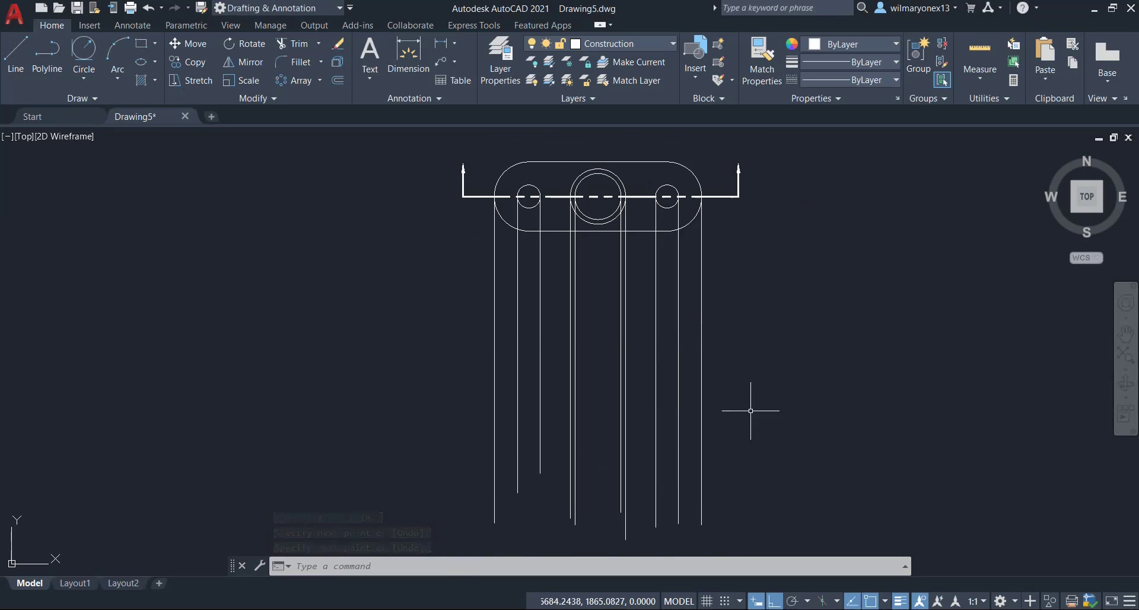
type("l")
key("Return")
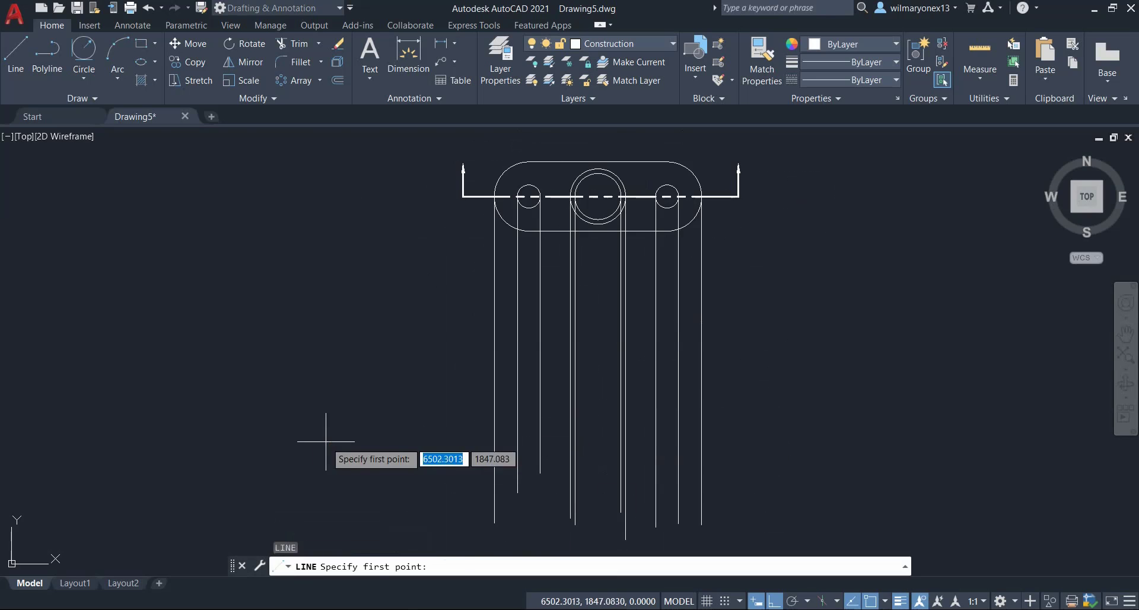
left_click(325, 441)
left_click(783, 442)
key("Return")
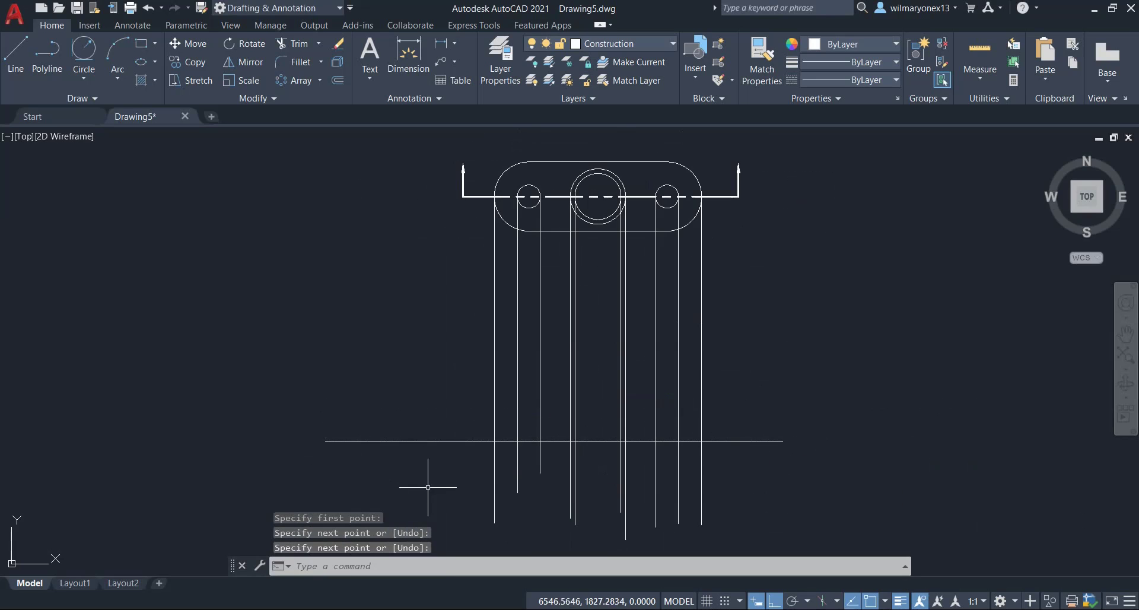
Trim the ends of the horizontal line that extend beyond the outermost vertical projection lines.
type("tr")
key("Return")
left_click(366, 368)
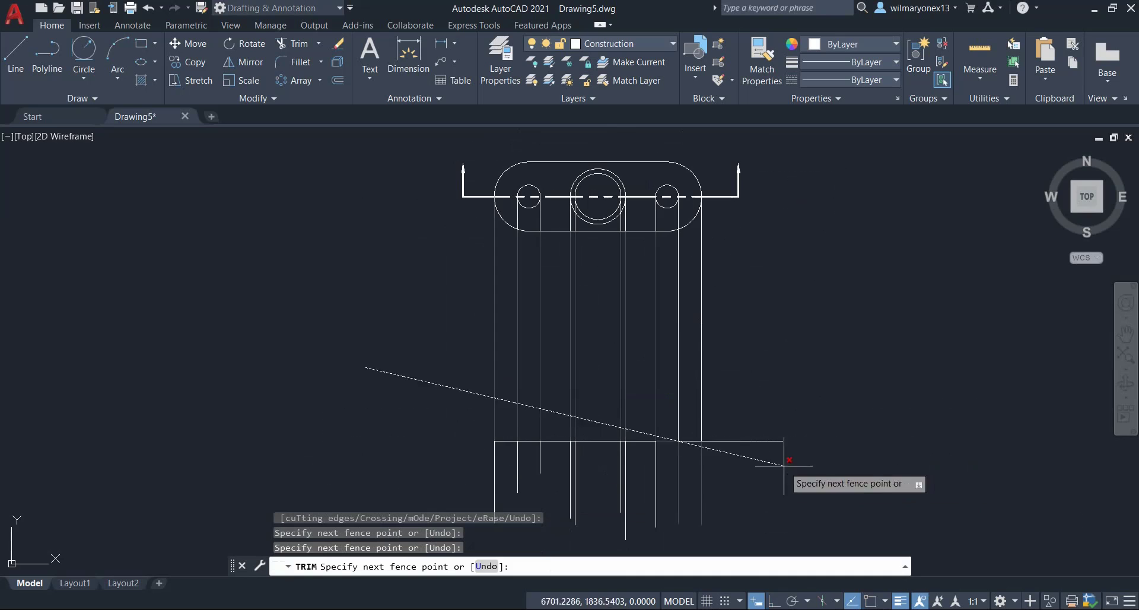
left_click(783, 465)
key("Return")
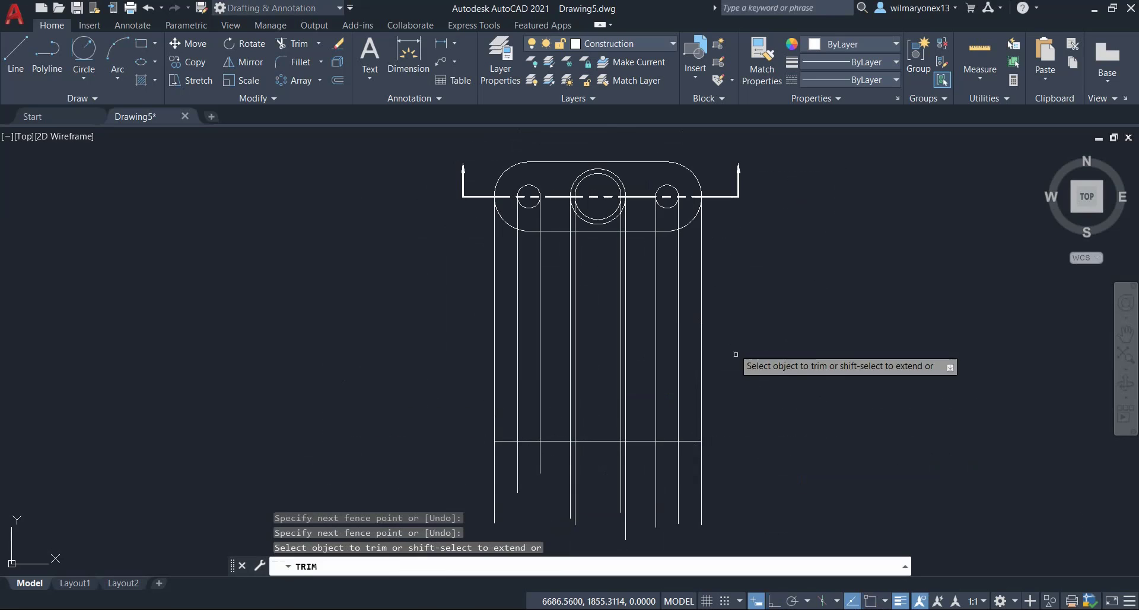
Trim all the vertical projection lines below the horizontal base line.
left_click(762, 492)
left_click(398, 462)
key("Return")
key("Escape")
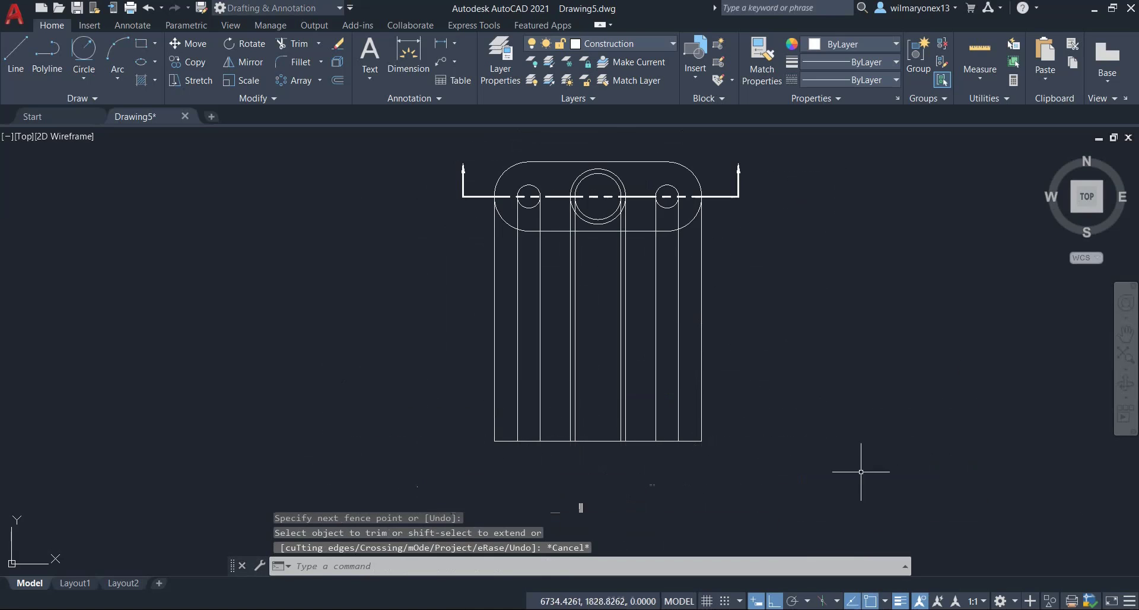
Offset the horizontal base line upward by 10 units for the plate thickness.
scroll(670, 424, "up", 2)
scroll(797, 392, "down", 2)
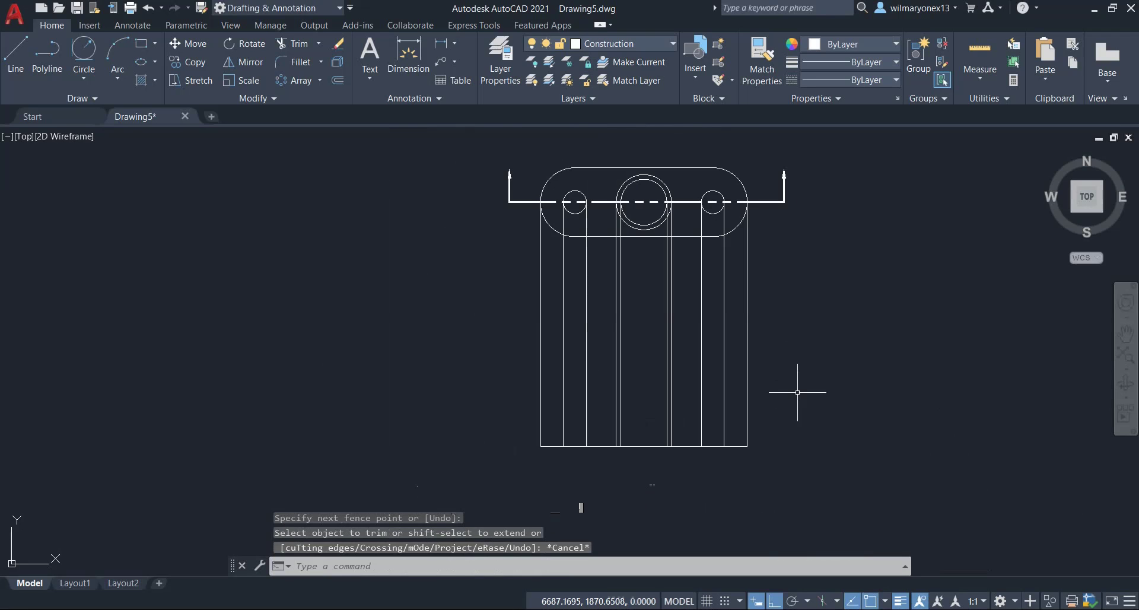
type("o")
key("Return")
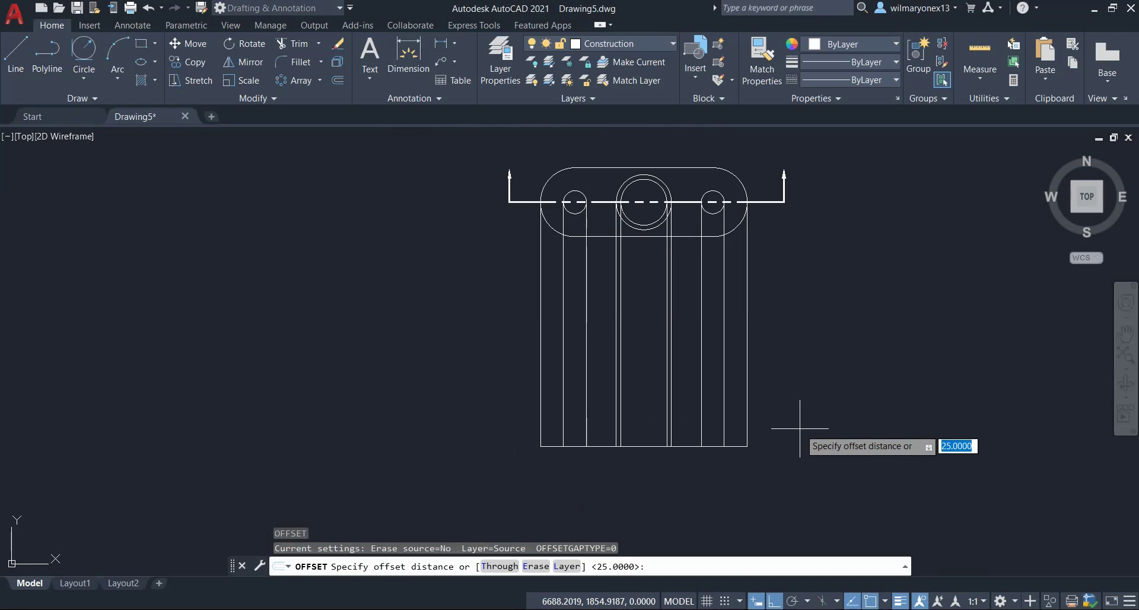
type("10")
key("Return")
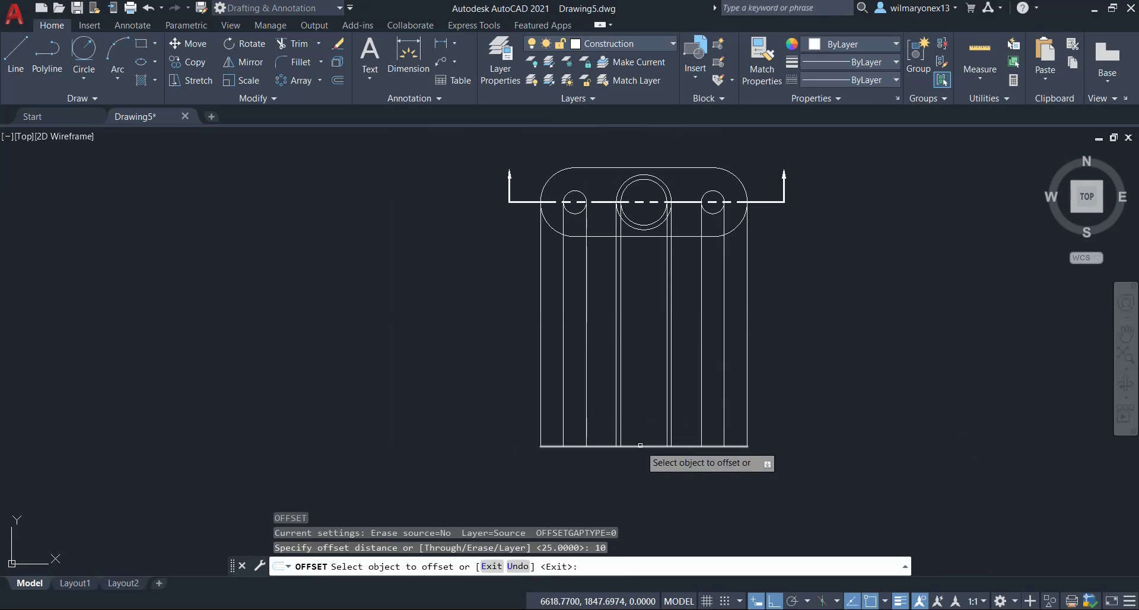
left_click(647, 446)
left_click(644, 433)
key("Escape")
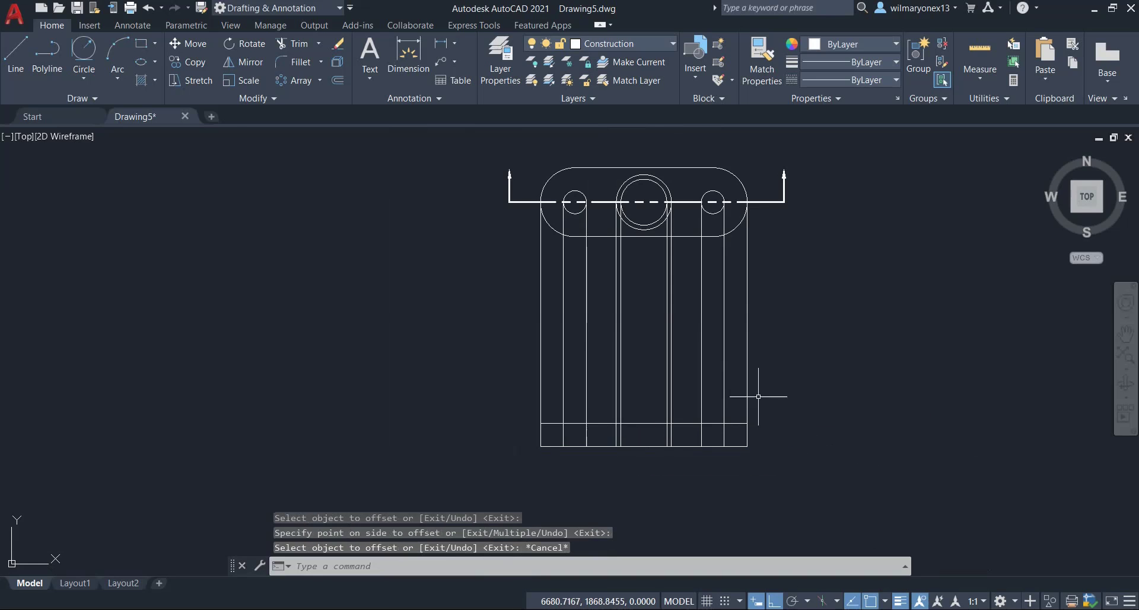
Offset the plate's upper line upward by 20 units to mark the top of the boss.
scroll(705, 415, "up", 4)
scroll(652, 448, "down", 2)
key("Return")
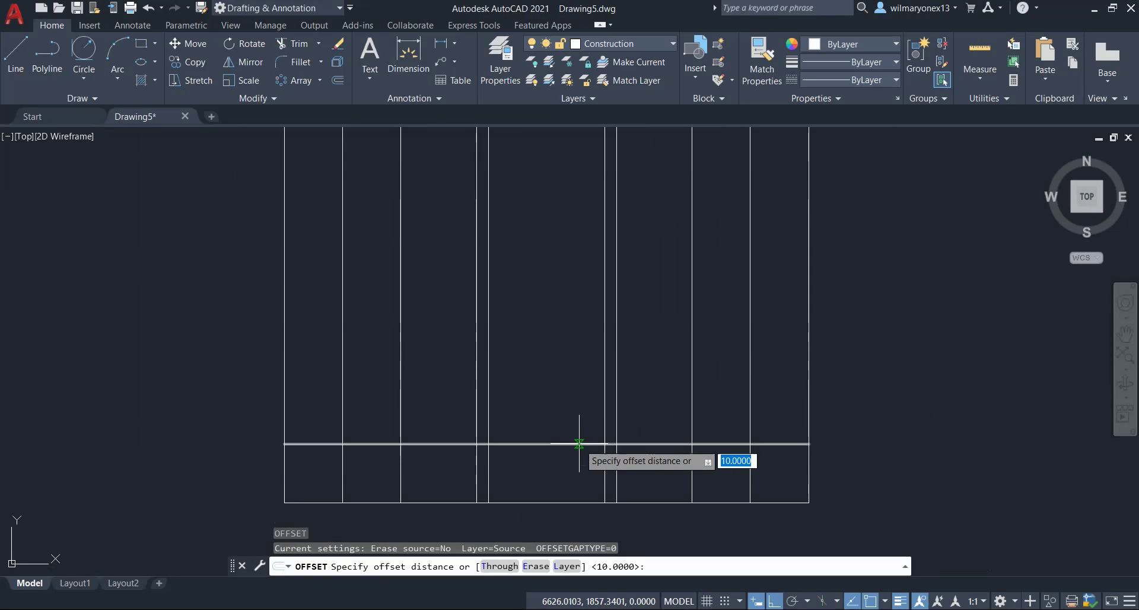
type("20")
key("Return")
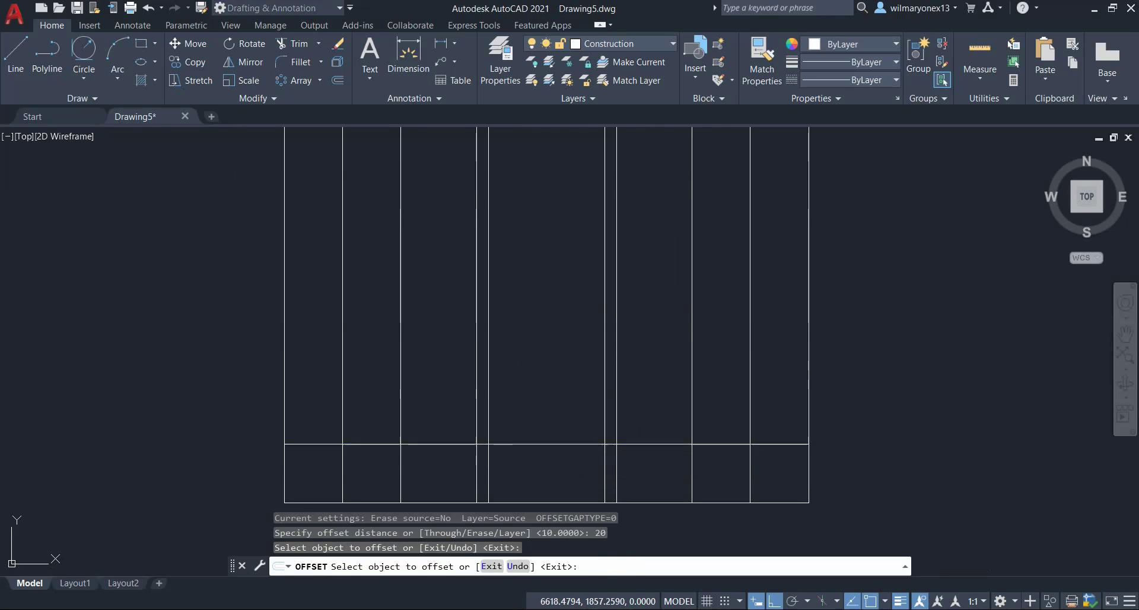
left_click(558, 443)
left_click(559, 303)
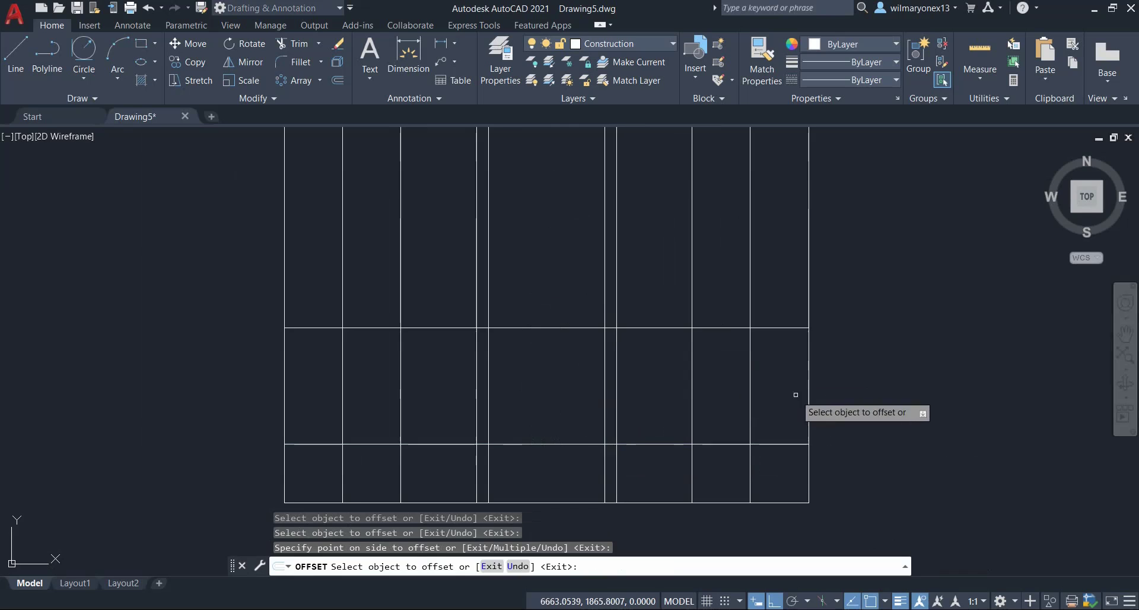
key("Escape")
Trim the vertical projection lines between the top view's outline and the uppermost horizontal line of the section.
scroll(843, 389, "down", 5)
scroll(875, 387, "up", 5)
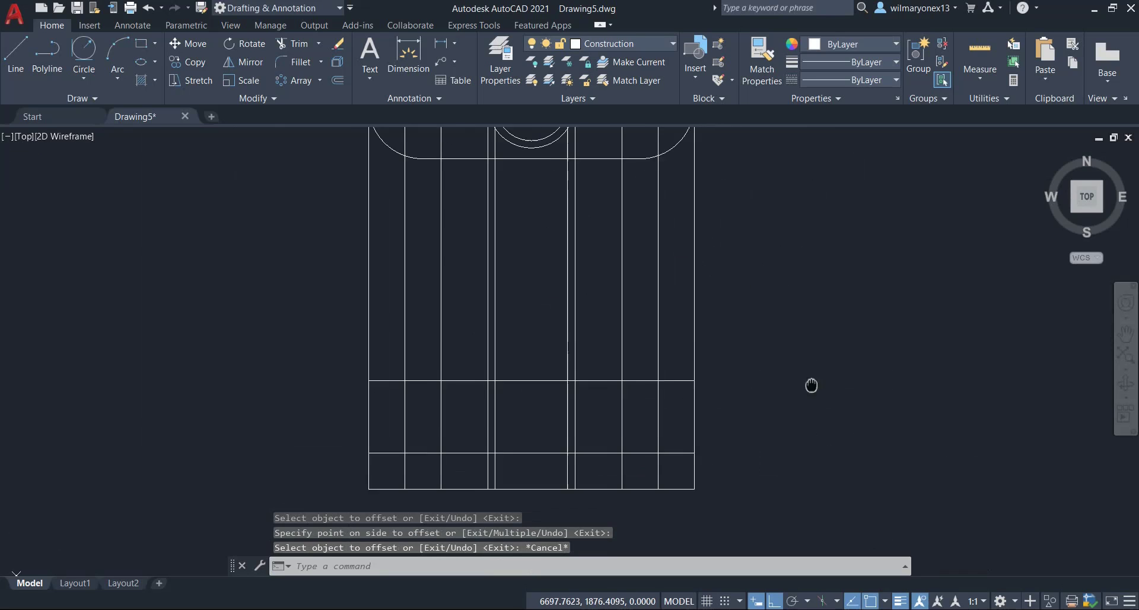
scroll(704, 311, "down", 2)
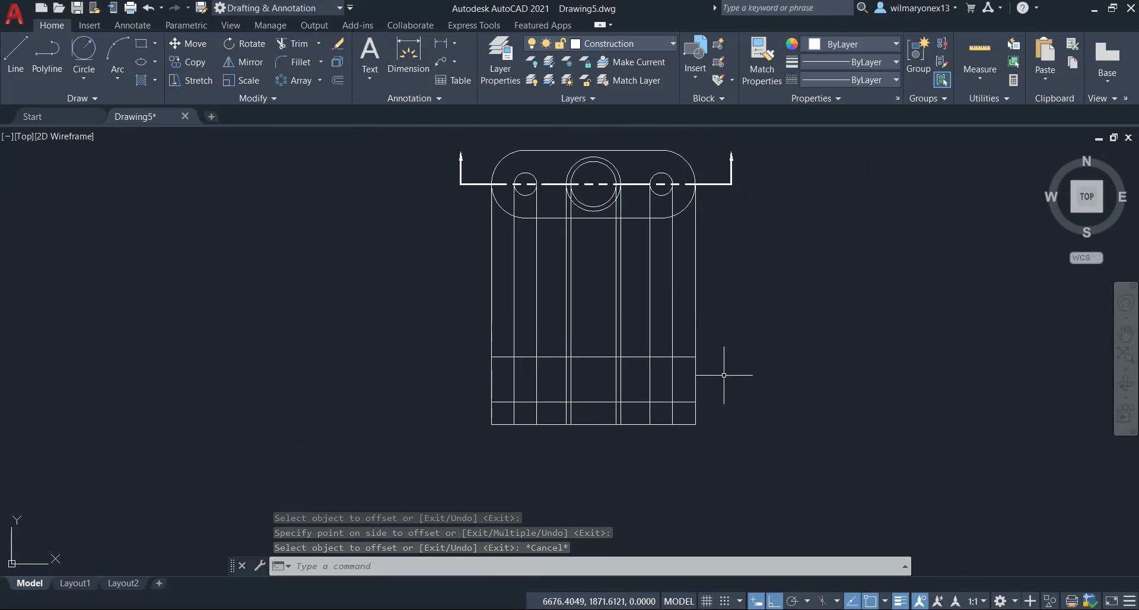
scroll(711, 352, "up", 2)
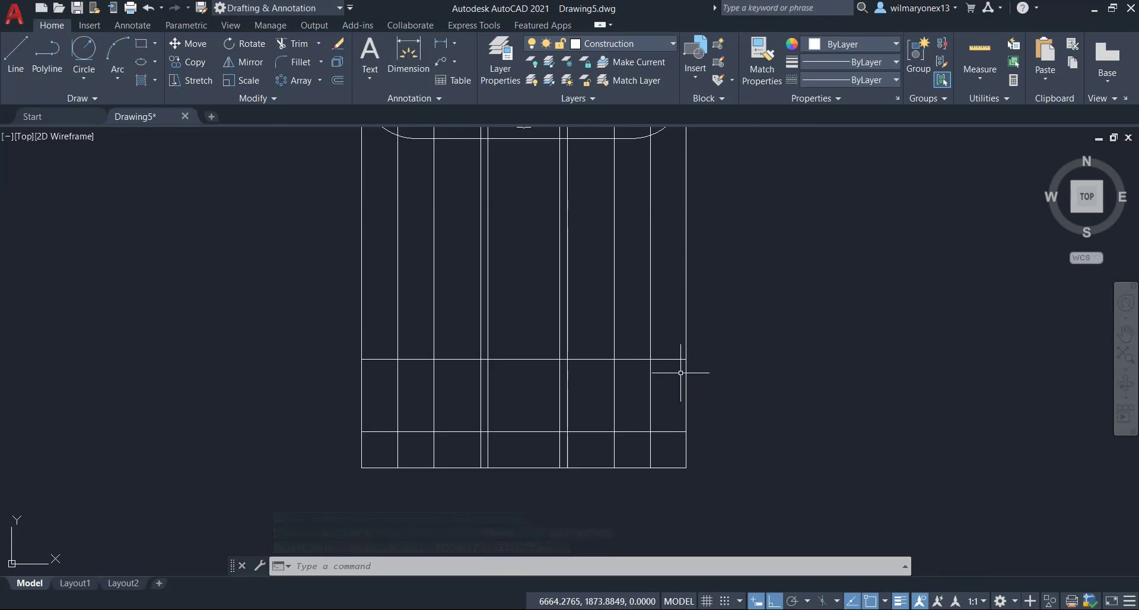
middle_click_drag(758, 243, 755, 284)
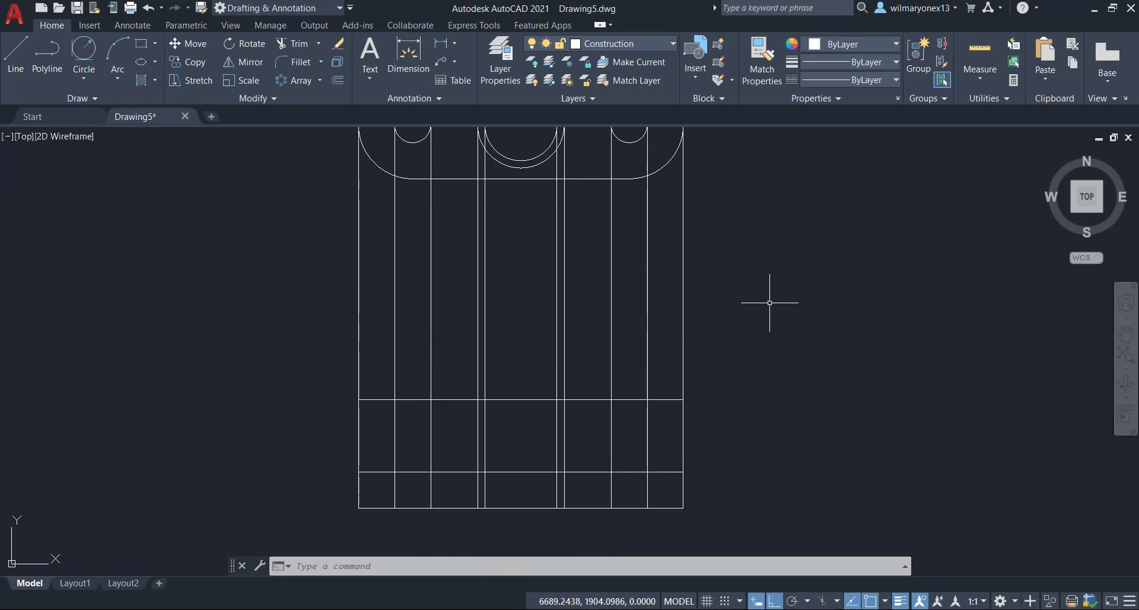
type("tr")
key("Return")
left_click(793, 320)
left_click(590, 308)
left_click(287, 291)
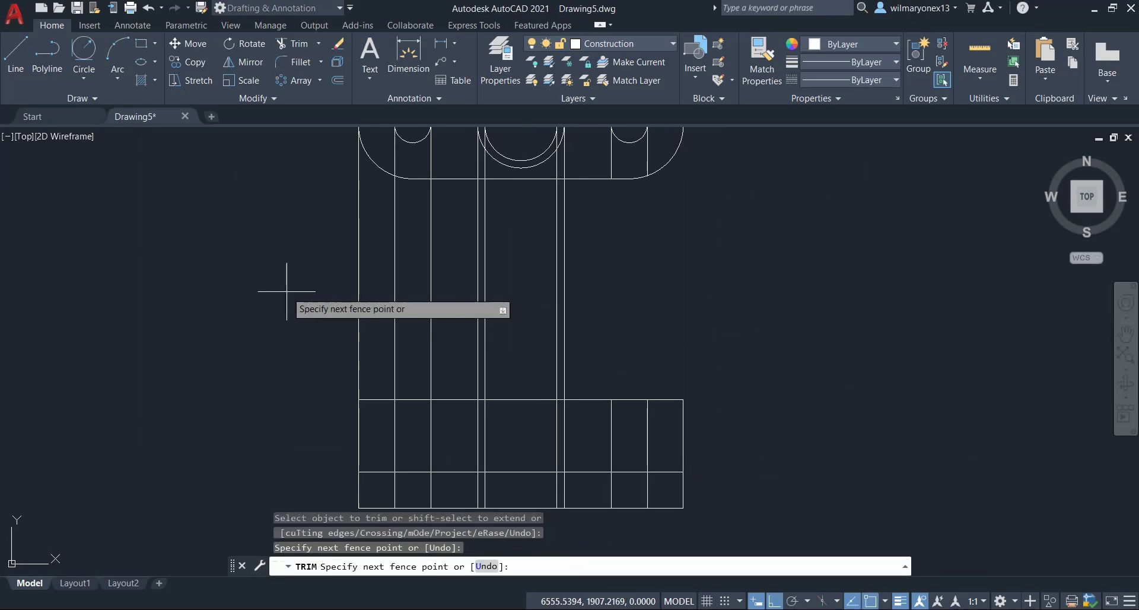
left_click(729, 313)
key("Return")
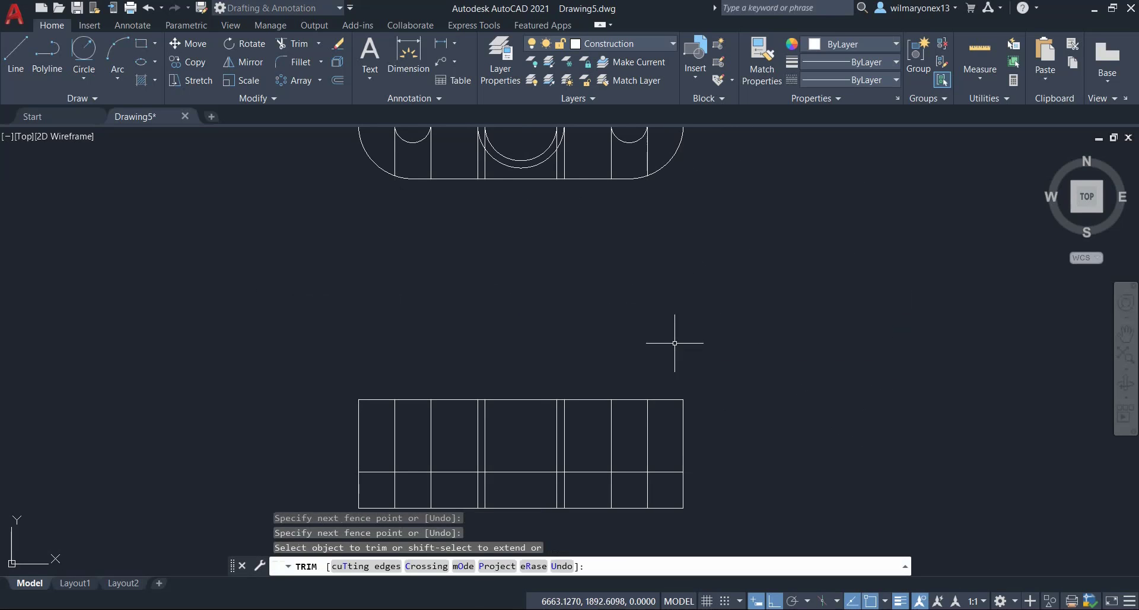
key("Escape")
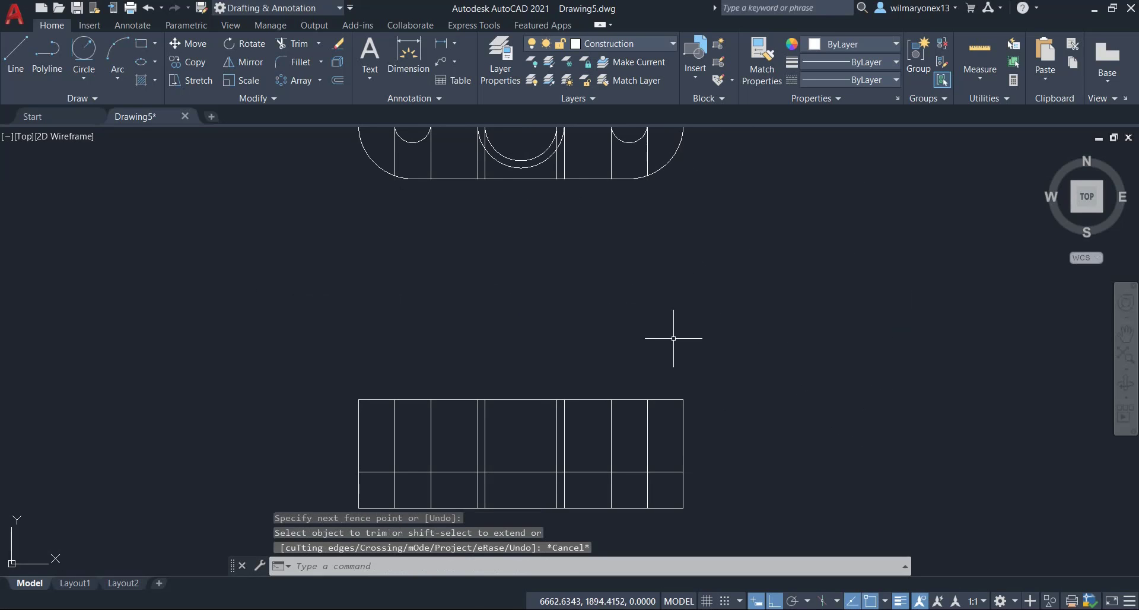
Trim the excess vertical and horizontal lines above the plate on both sides of the boss in the section view.
left_click(748, 443)
key("Escape")
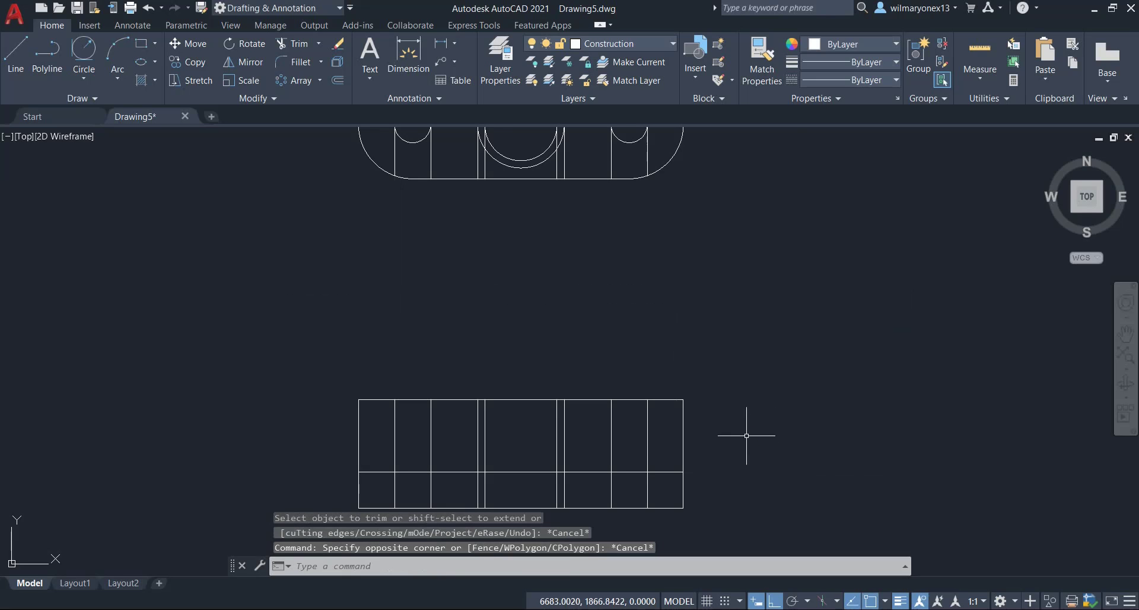
key("Return")
left_click(745, 433)
left_click(664, 425)
left_click(606, 422)
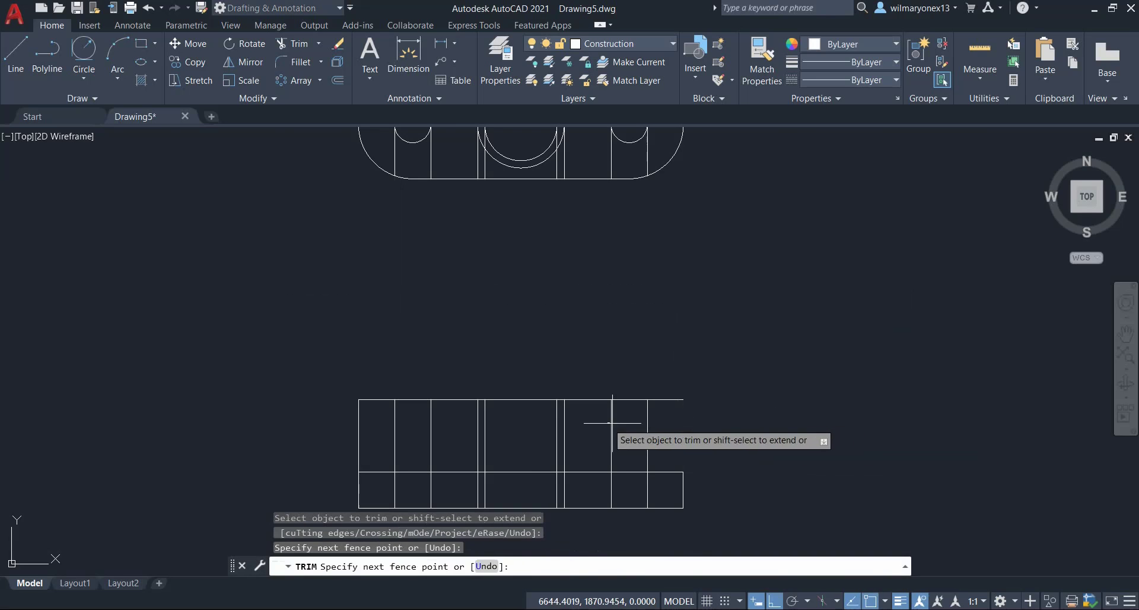
left_click(671, 429)
left_click(670, 429)
left_click(647, 362)
left_click(448, 439)
left_click(335, 430)
left_click(396, 425)
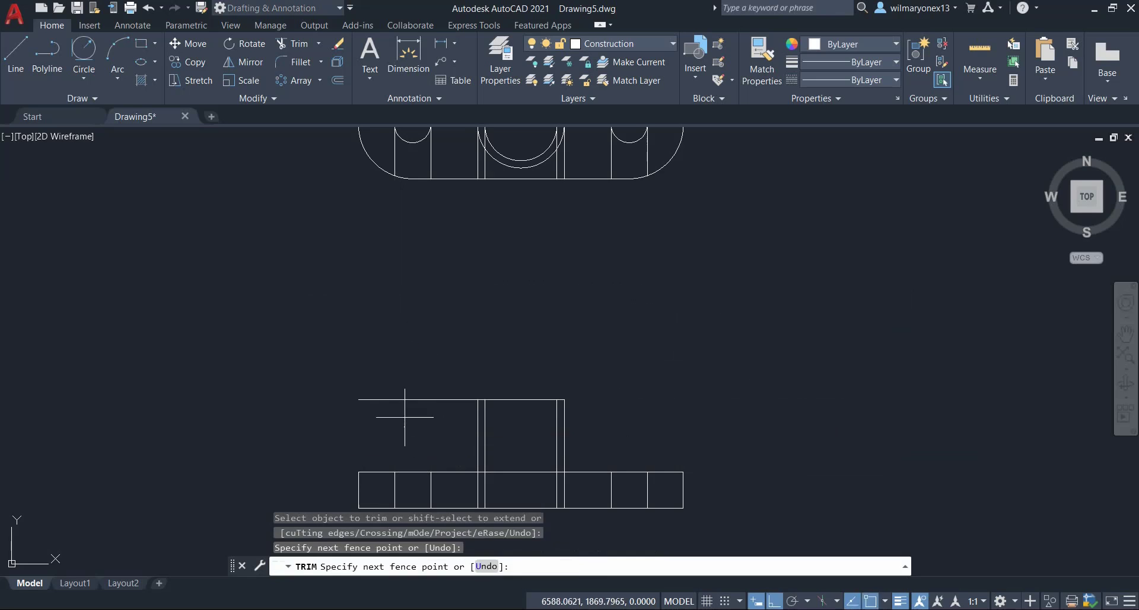
left_click(411, 354)
key("Escape")
Move the whole section view straight up, closer to the top view.
scroll(786, 375, "down", 1)
middle_click_drag(786, 418, 786, 377)
left_click(817, 507)
left_click(367, 292)
type("m")
key("Return")
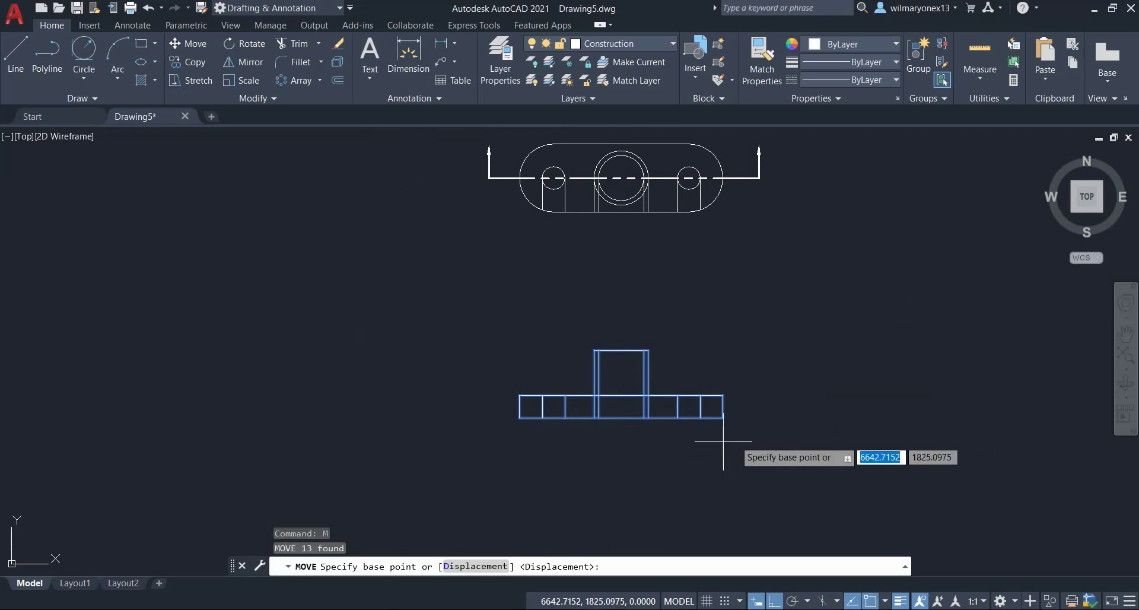
left_click(761, 456)
left_click(760, 363)
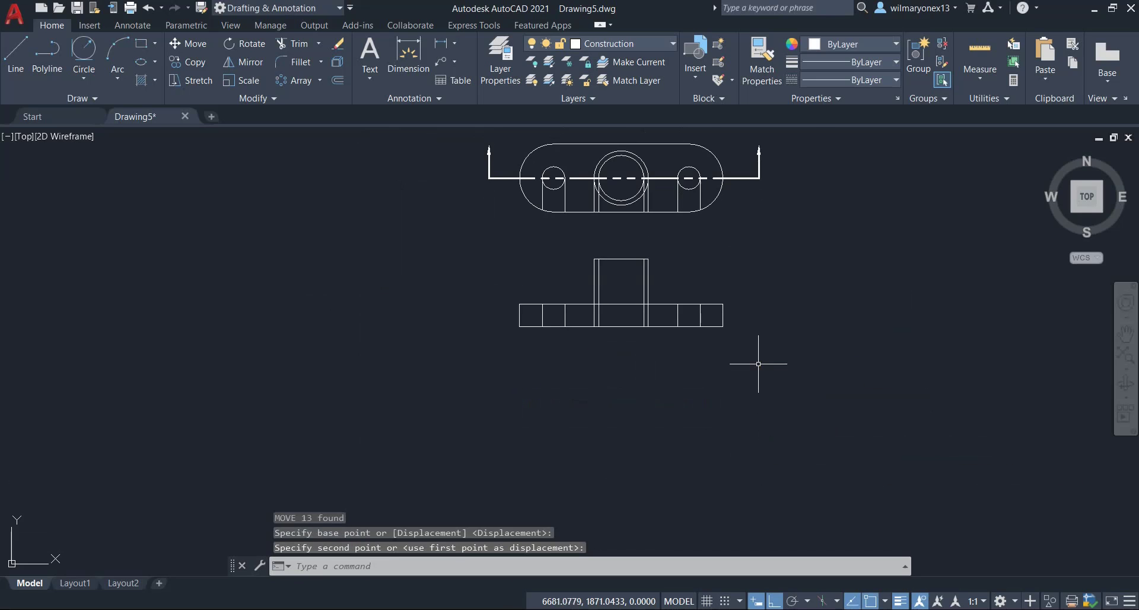
Try to trim the leftover projection lines at the left-hand hole and boss in the top view, and undo the trims.
scroll(659, 245, "up", 2)
middle_click_drag(684, 230, 642, 315)
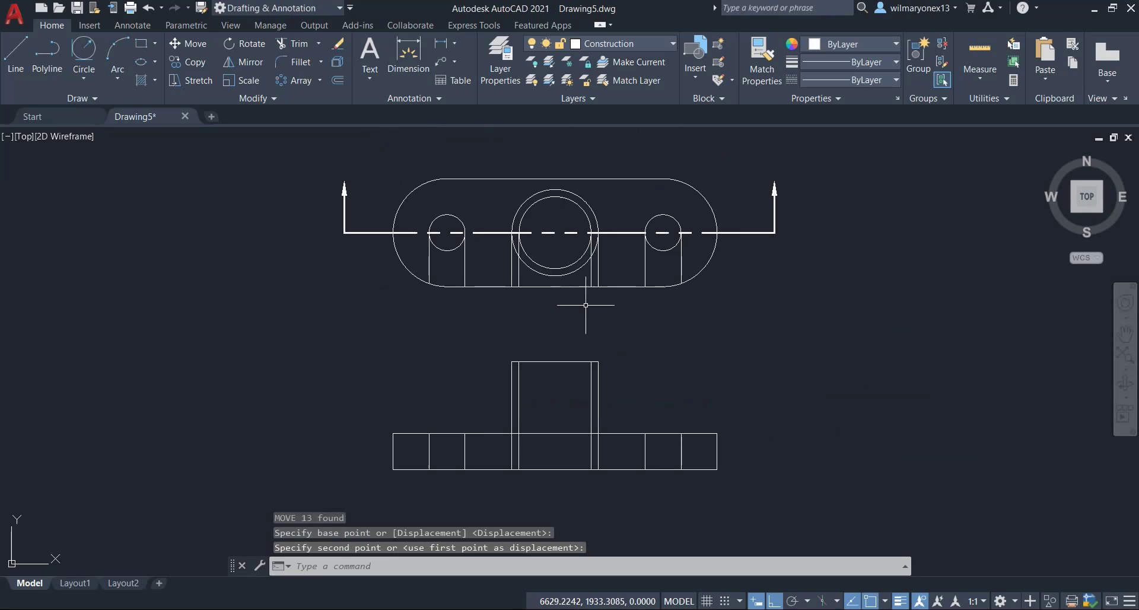
key("Return")
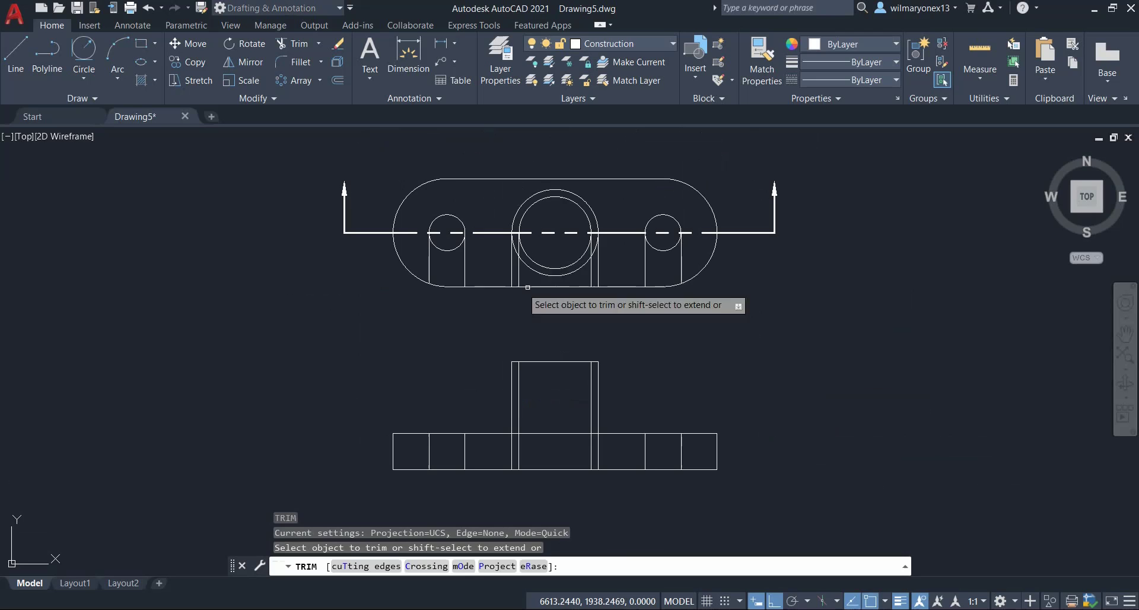
left_click(480, 267)
left_click(414, 263)
key("Return")
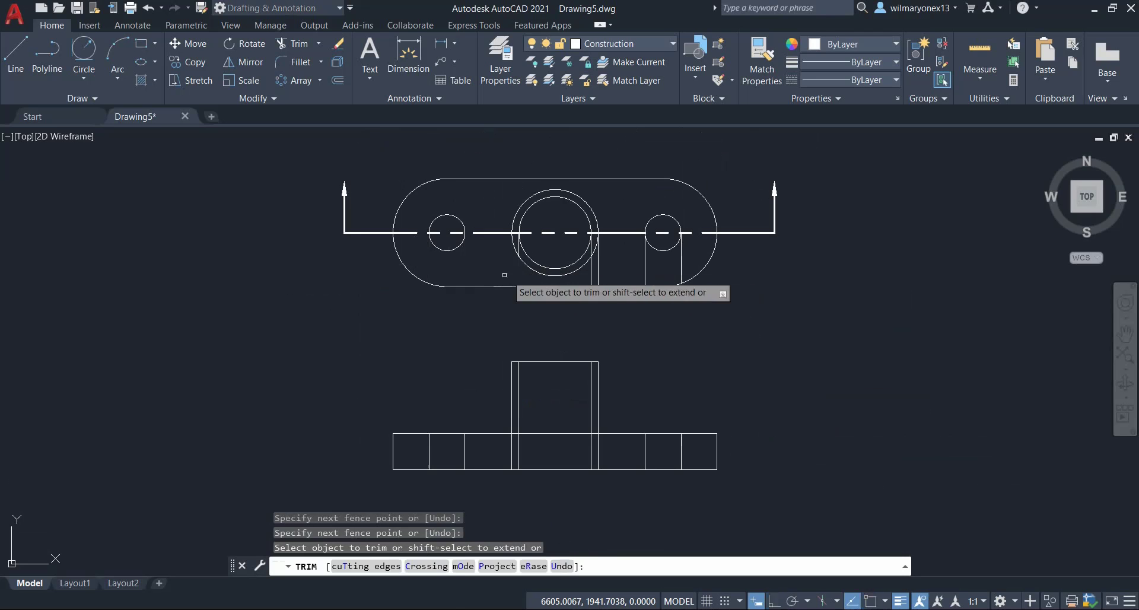
key("F8")
key("ctrl+z")
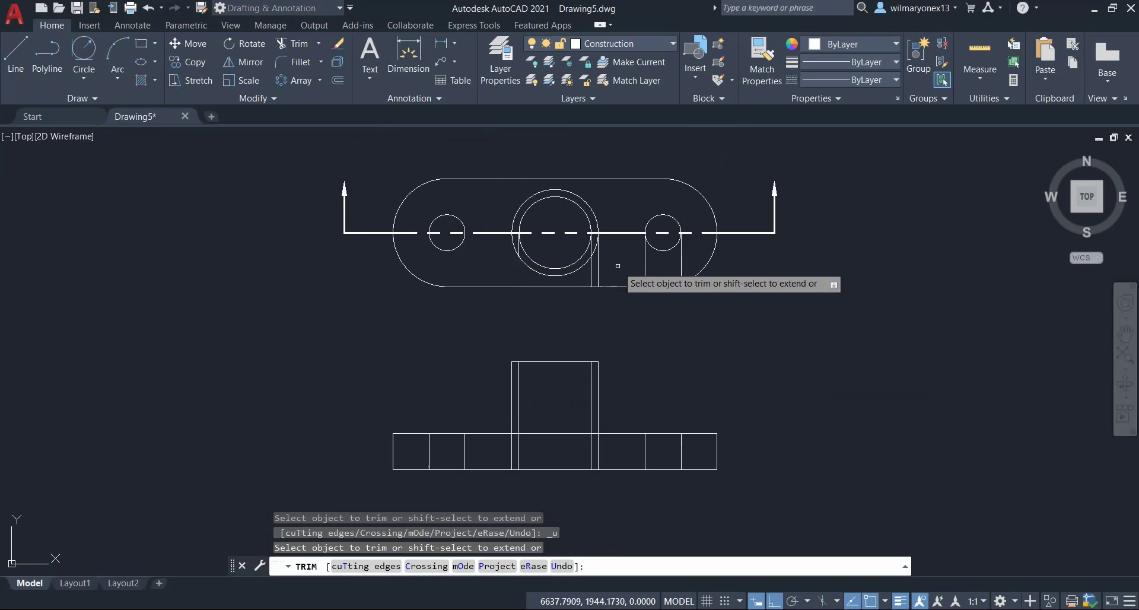
key("ctrl+z")
key("Escape")
Erase the leftover projection lines below both small holes and both sides of the boss inside the top view.
mouse_move(478, 267)
left_mouse_down()
mouse_move(419, 256)
mouse_move(425, 249)
left_mouse_up()
key("Delete")
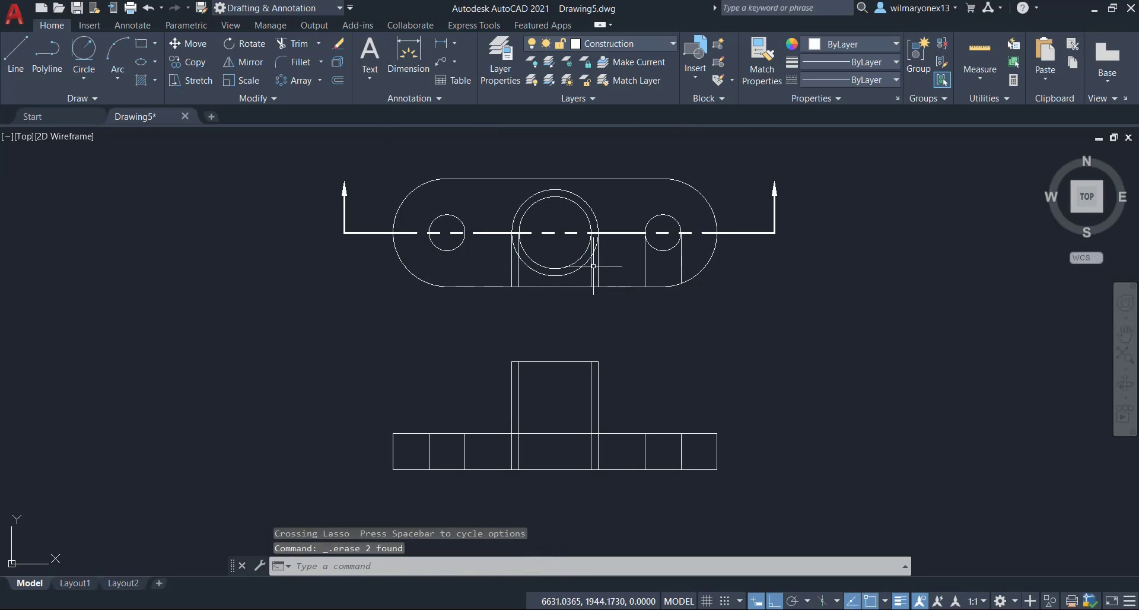
left_click_drag(603, 266, 588, 273)
key("Delete")
left_click(526, 277)
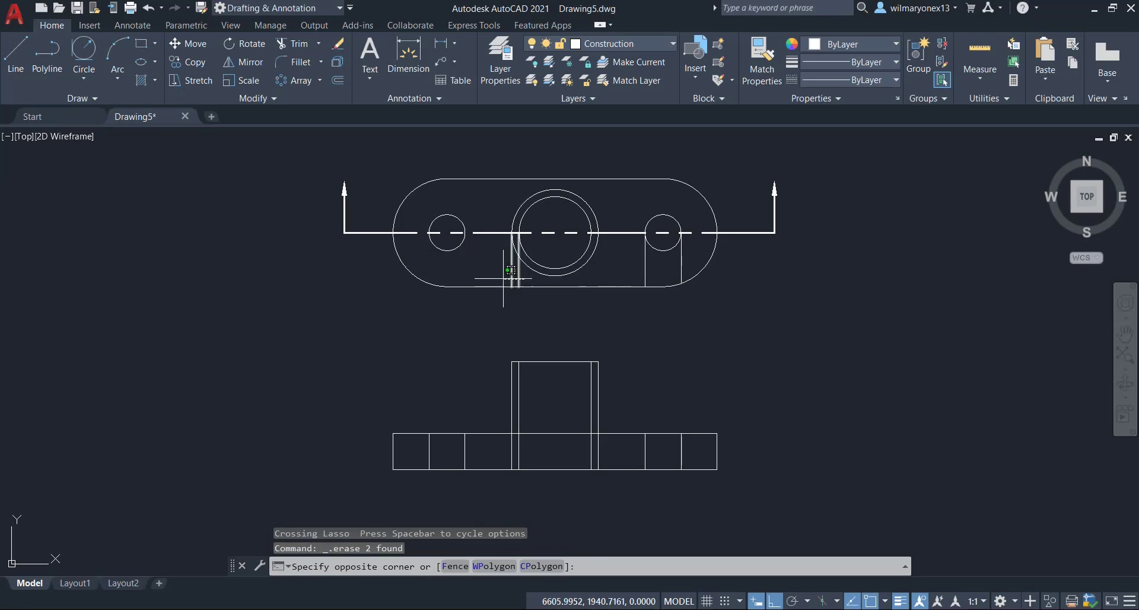
left_click(491, 271)
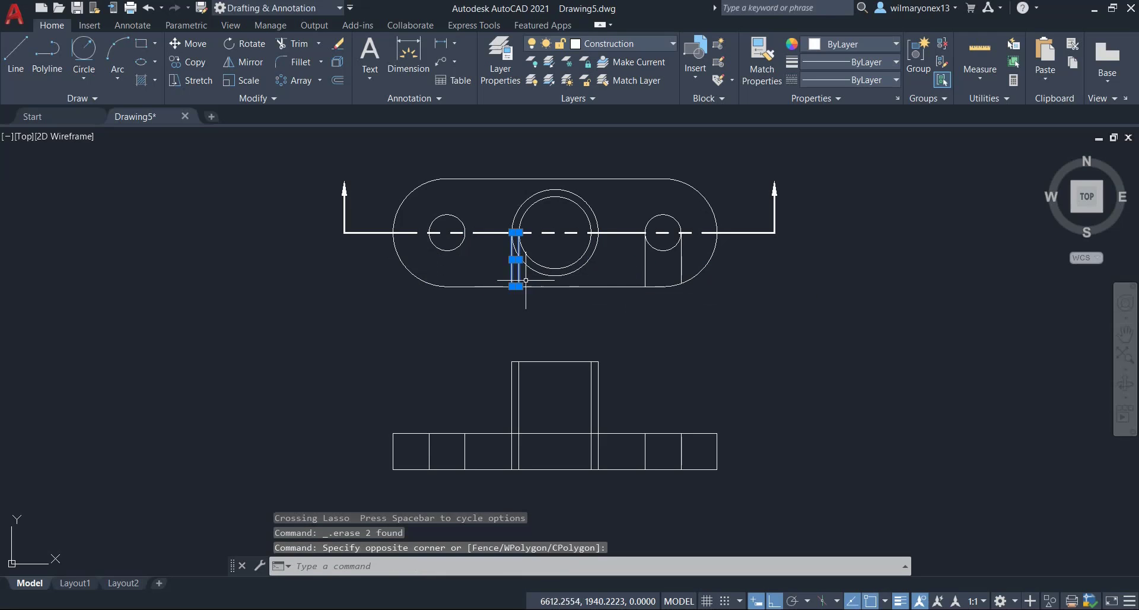
key("Delete")
left_click(700, 260)
left_click(655, 260)
key("Delete")
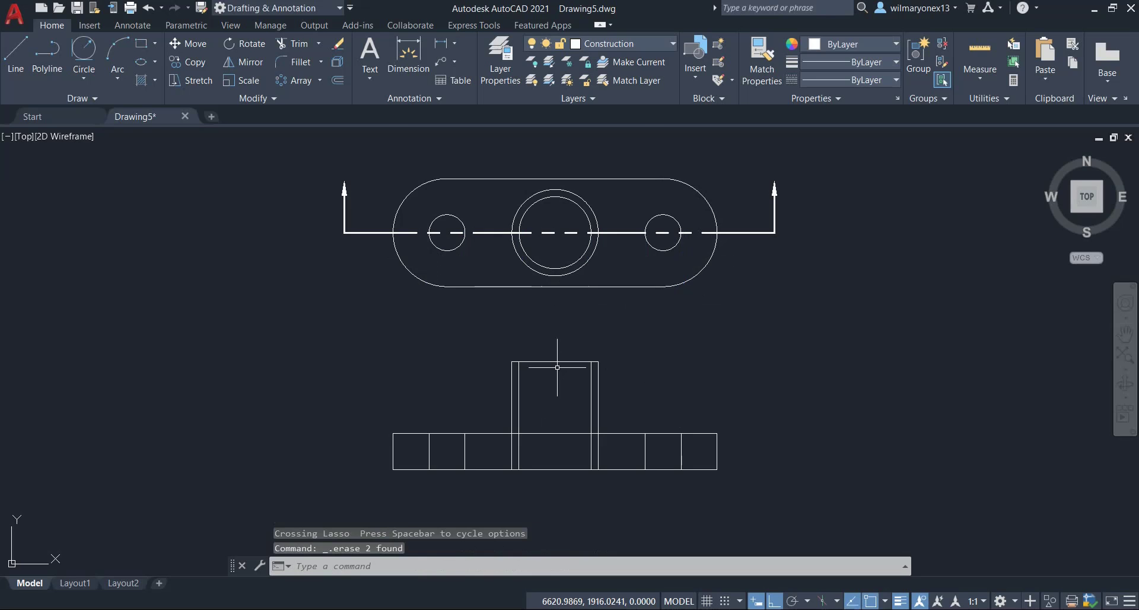
middle_click_drag(513, 529, 485, 476)
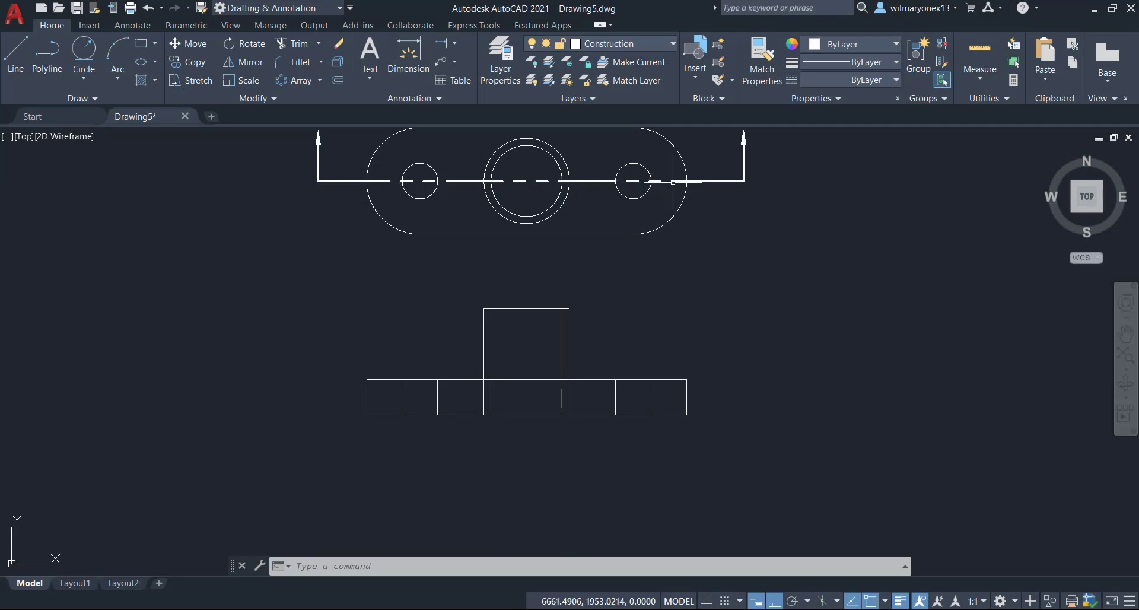
scroll(470, 397, "up", 4)
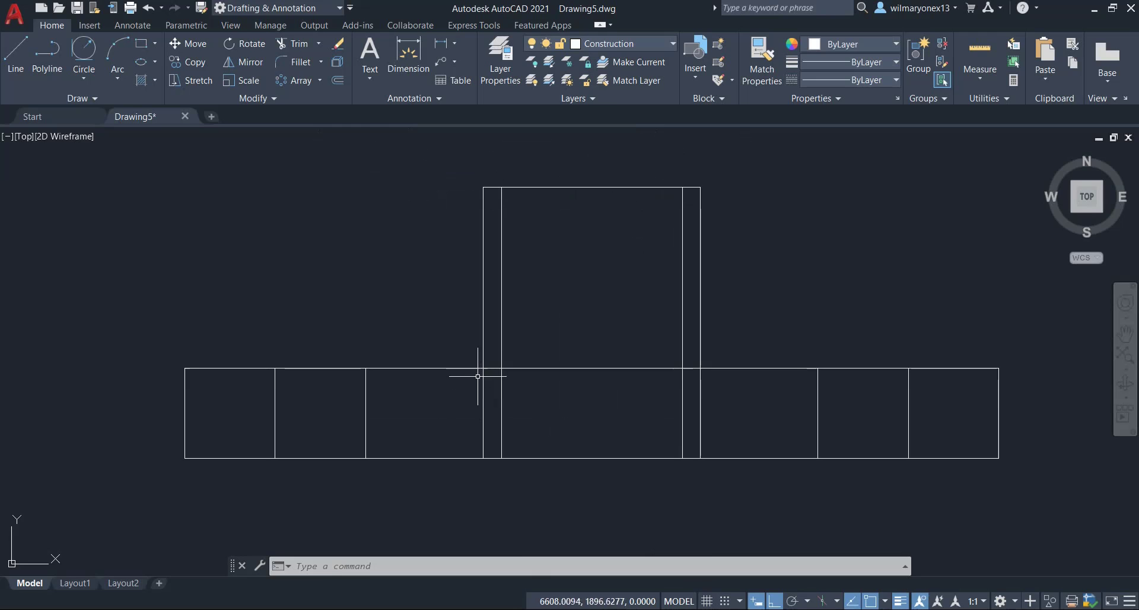
Trim the boss's outer wall lines inside the plate and the plate's upper edge across both boss walls in the section view.
type("tr")
key("Return")
left_click(484, 415)
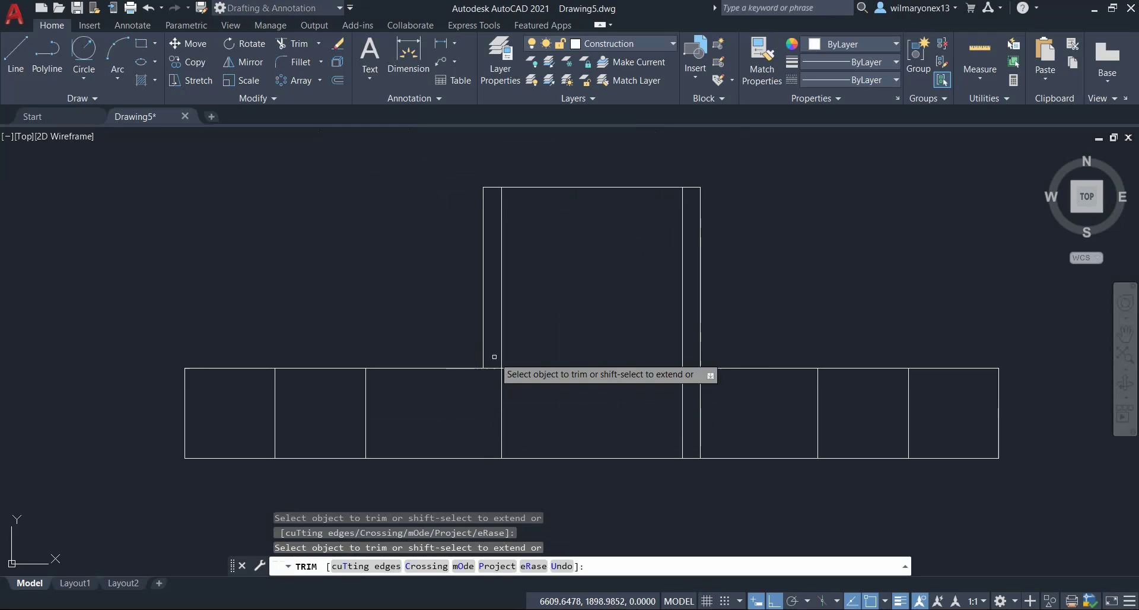
left_click(691, 369)
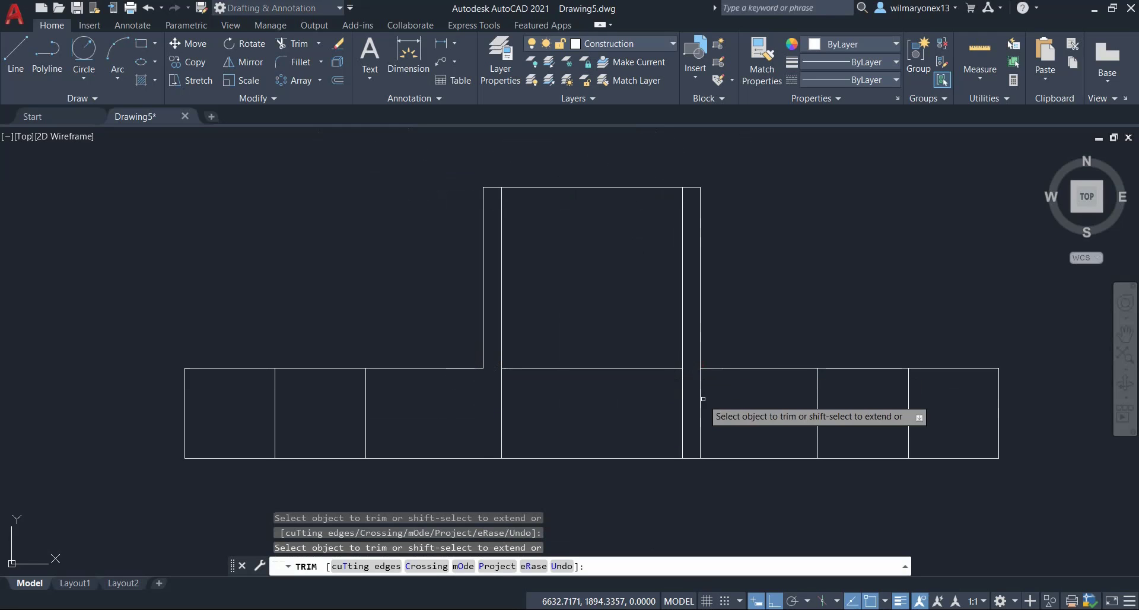
left_click_drag(697, 404, 704, 404)
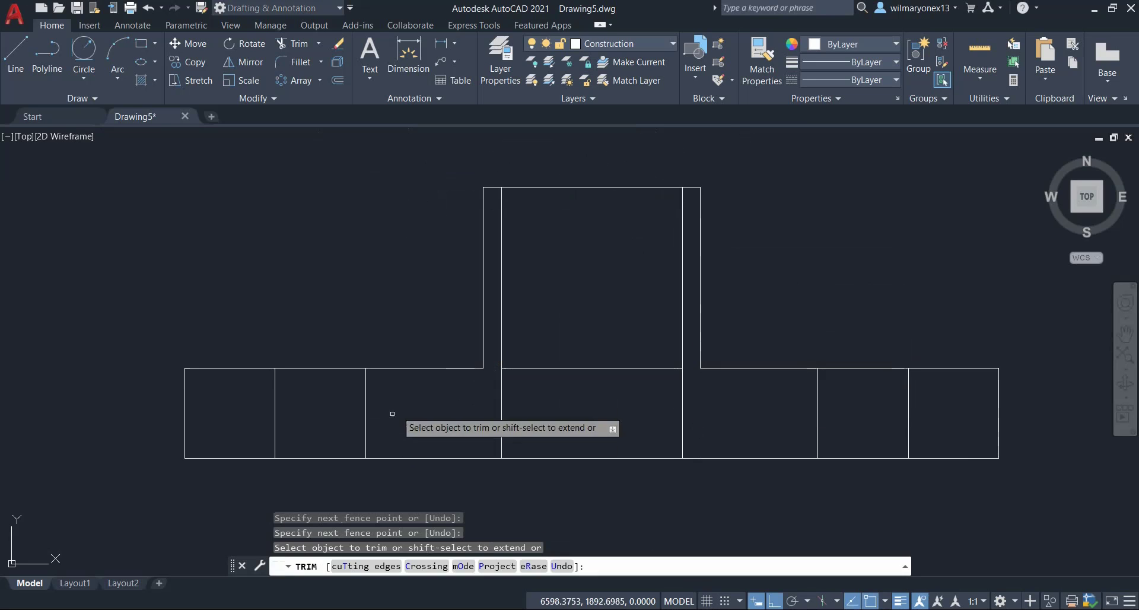
key("Escape")
Delete the horizontal line crossing the boss's bore at the level of the plate's upper face in the section view.
mouse_move(712, 443)
middle_mouse_down()
mouse_move(700, 391)
mouse_move(718, 413)
middle_mouse_up()
left_click(611, 383)
left_click(604, 295)
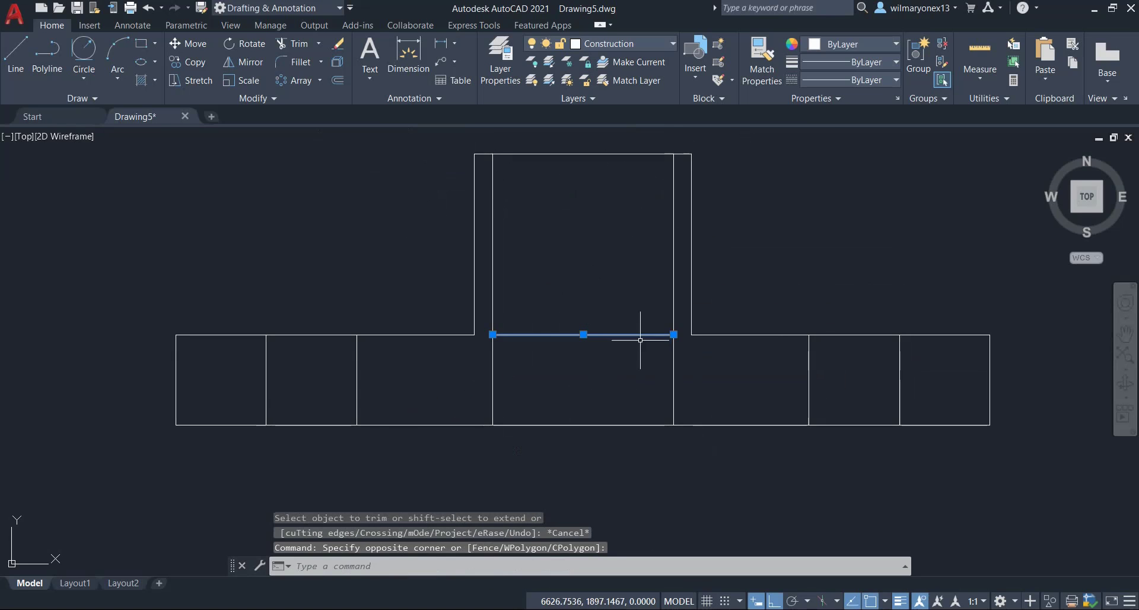
key("Delete")
Hatch the four cut areas of the section view with the ANSI31 pattern, leaving the two holes and the bore empty.
middle_click_drag(638, 256, 596, 311)
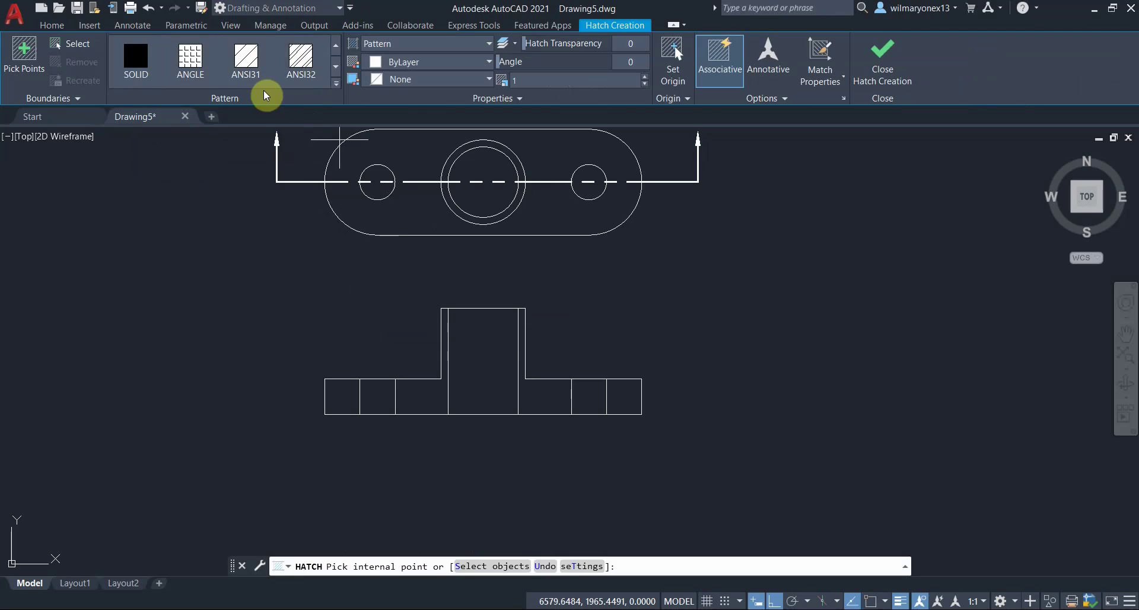
key("Escape")
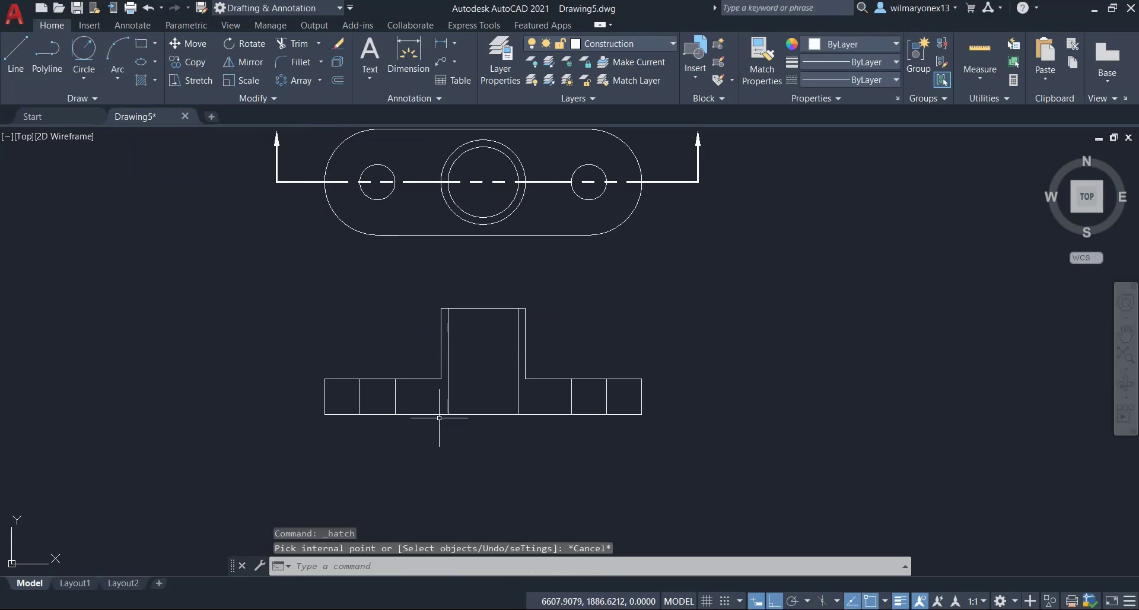
scroll(439, 418, "up", 2)
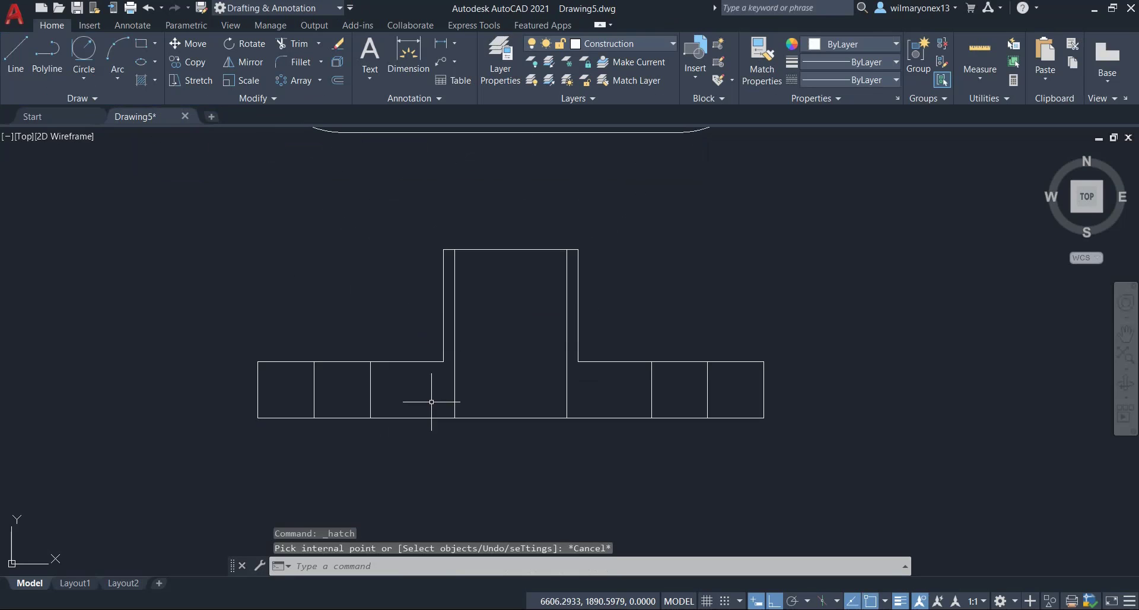
left_click(144, 74)
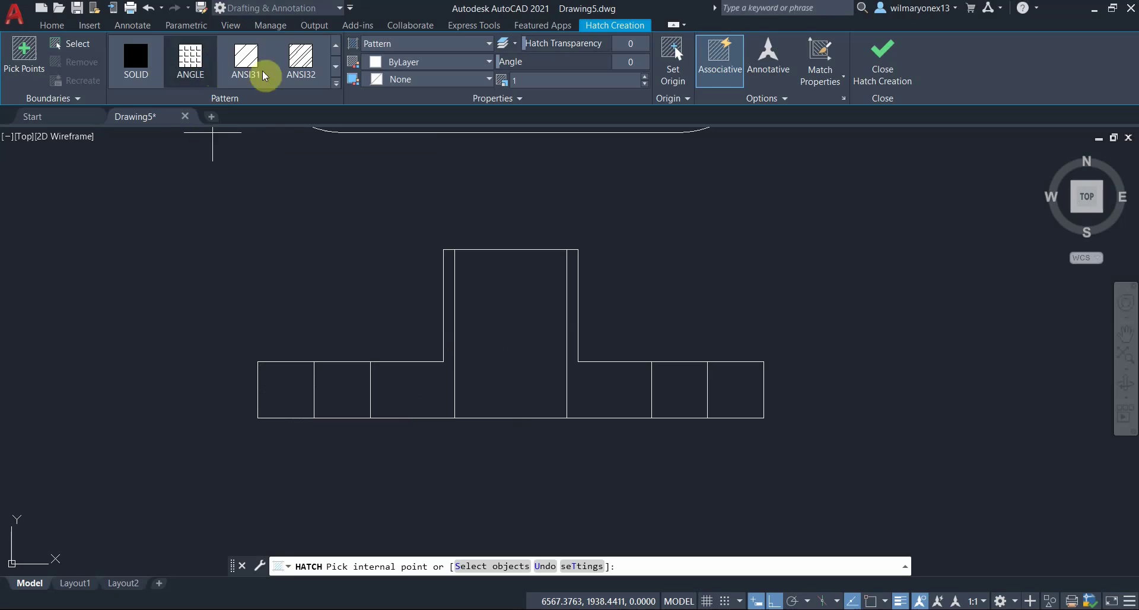
left_click(237, 73)
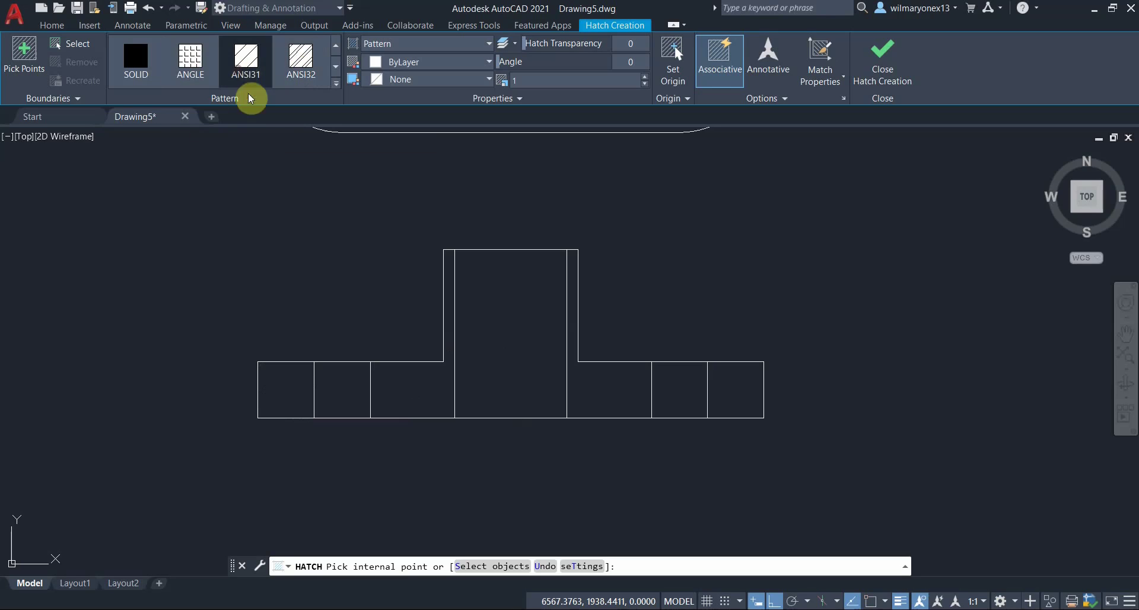
left_click(445, 398)
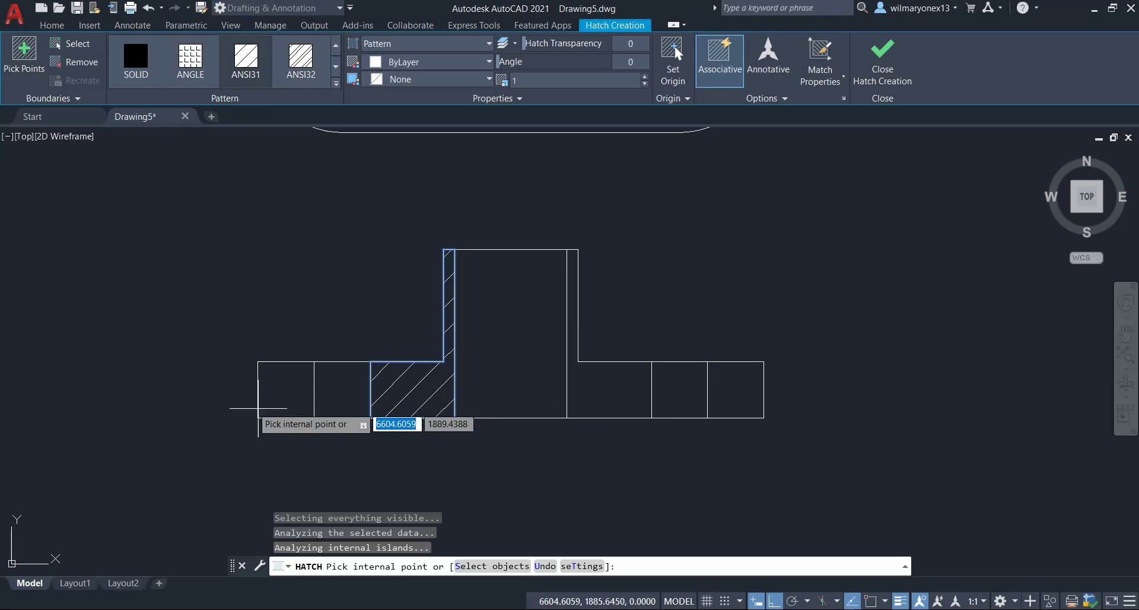
left_click(287, 384)
left_click(614, 389)
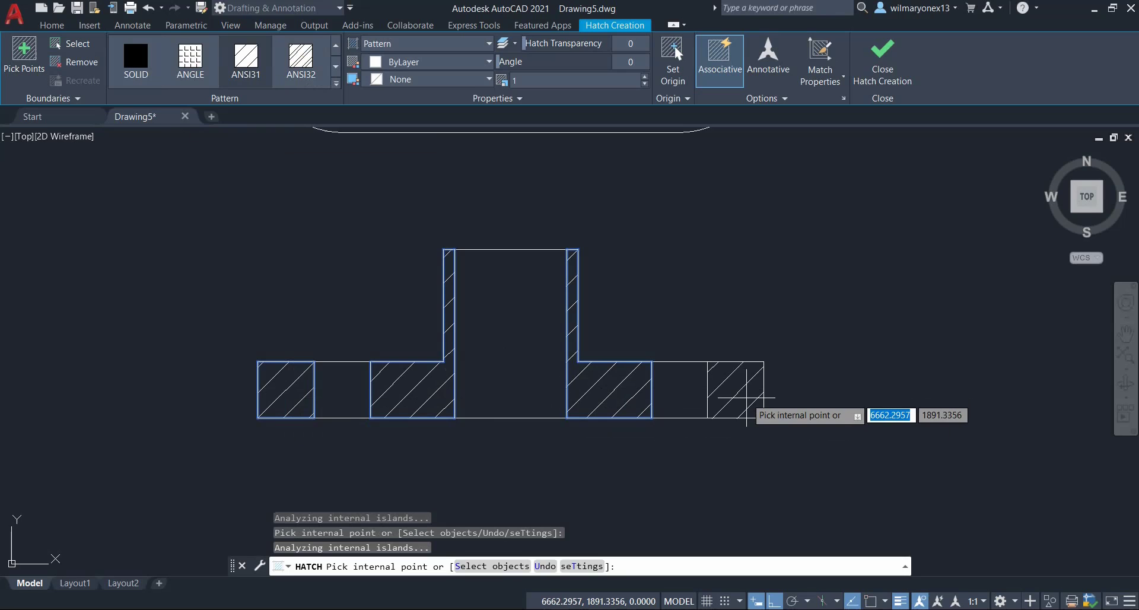
left_click(746, 397)
scroll(821, 374, "down", 6)
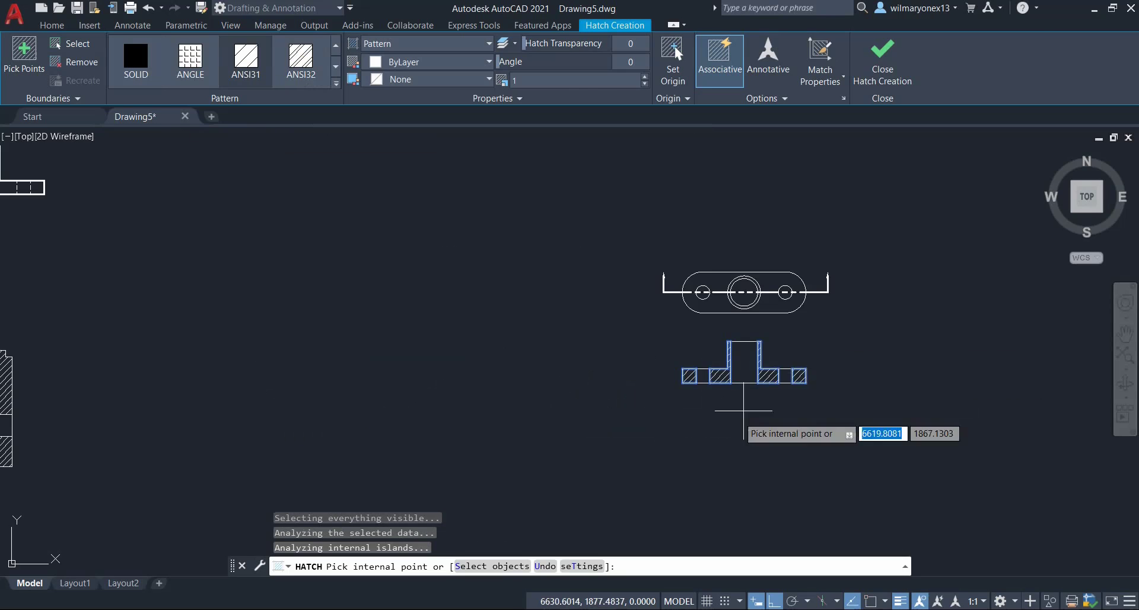
key("Escape")
scroll(843, 373, "up", 2)
middle_click_drag(874, 372, 804, 368)
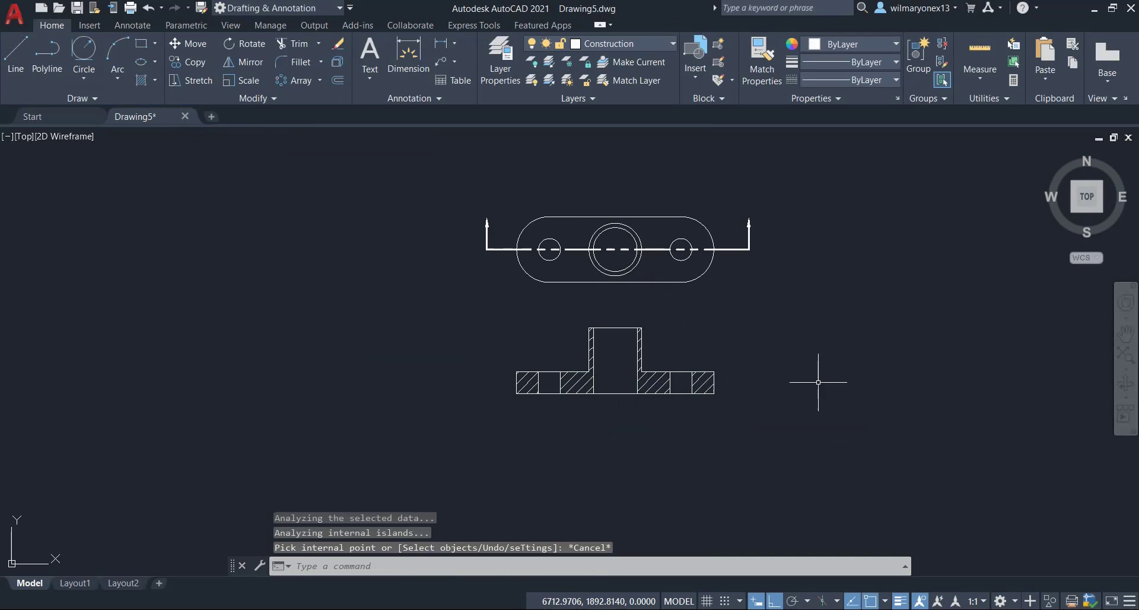
scroll(734, 358, "up", 2)
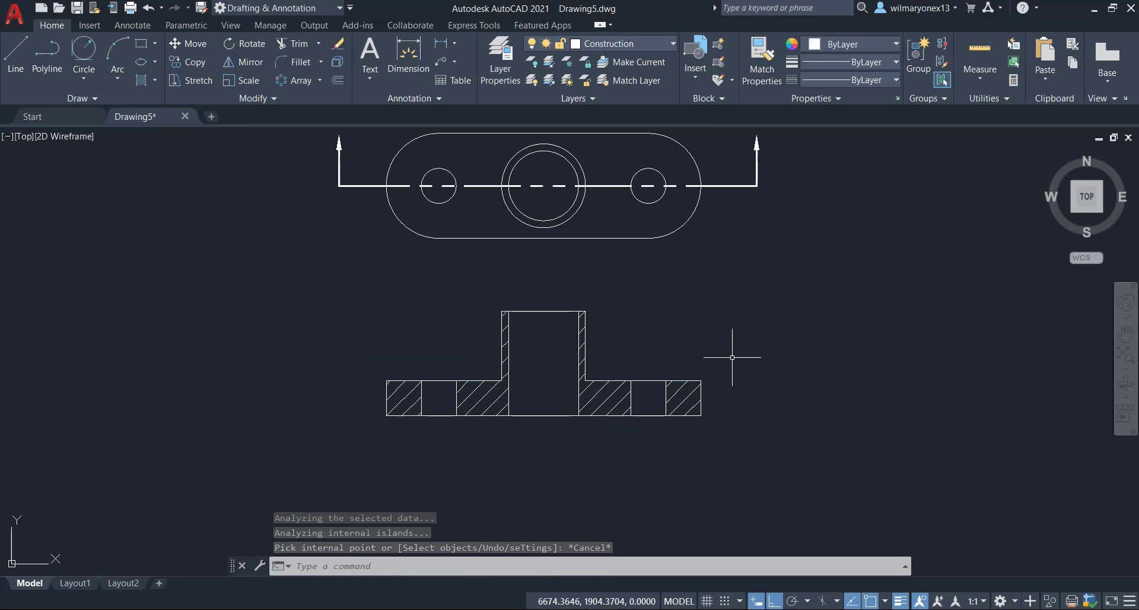
middle_click_drag(775, 314, 773, 381)
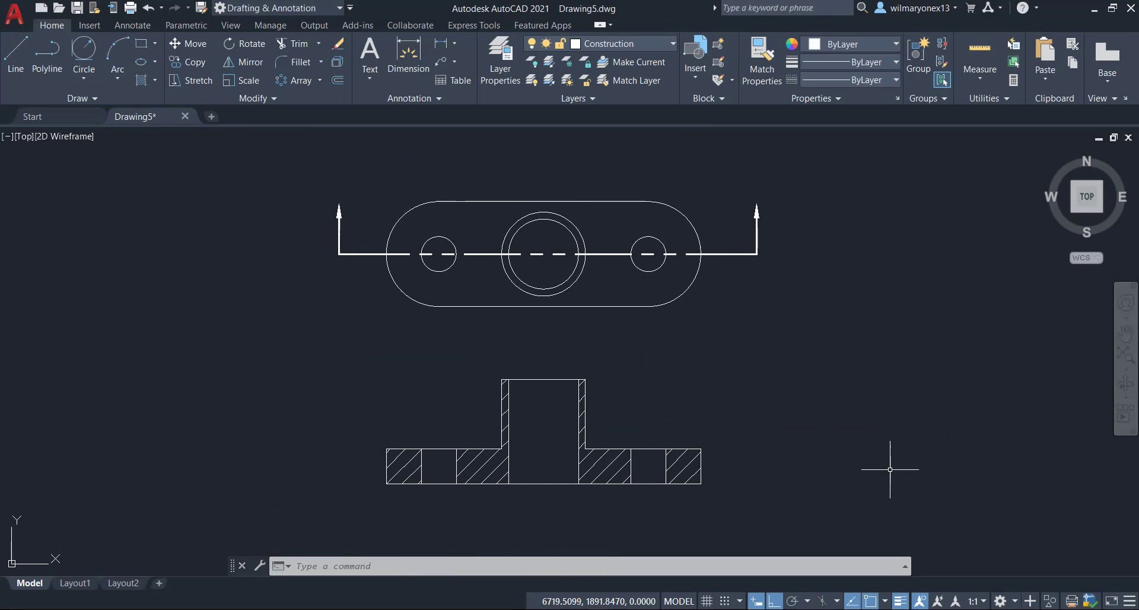
middle_click_drag(694, 366, 750, 366)
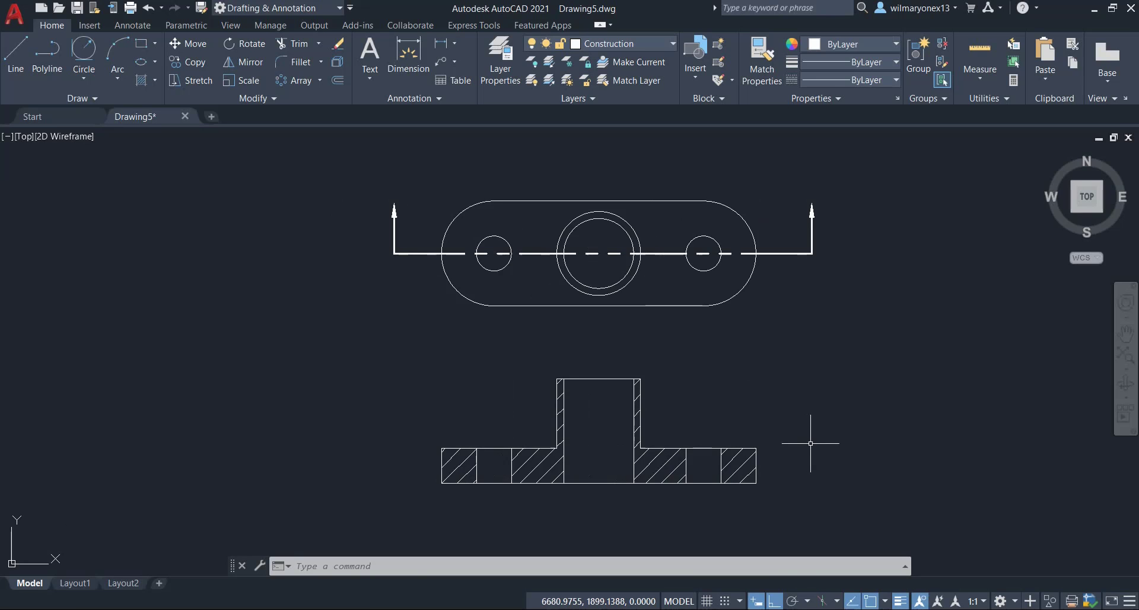